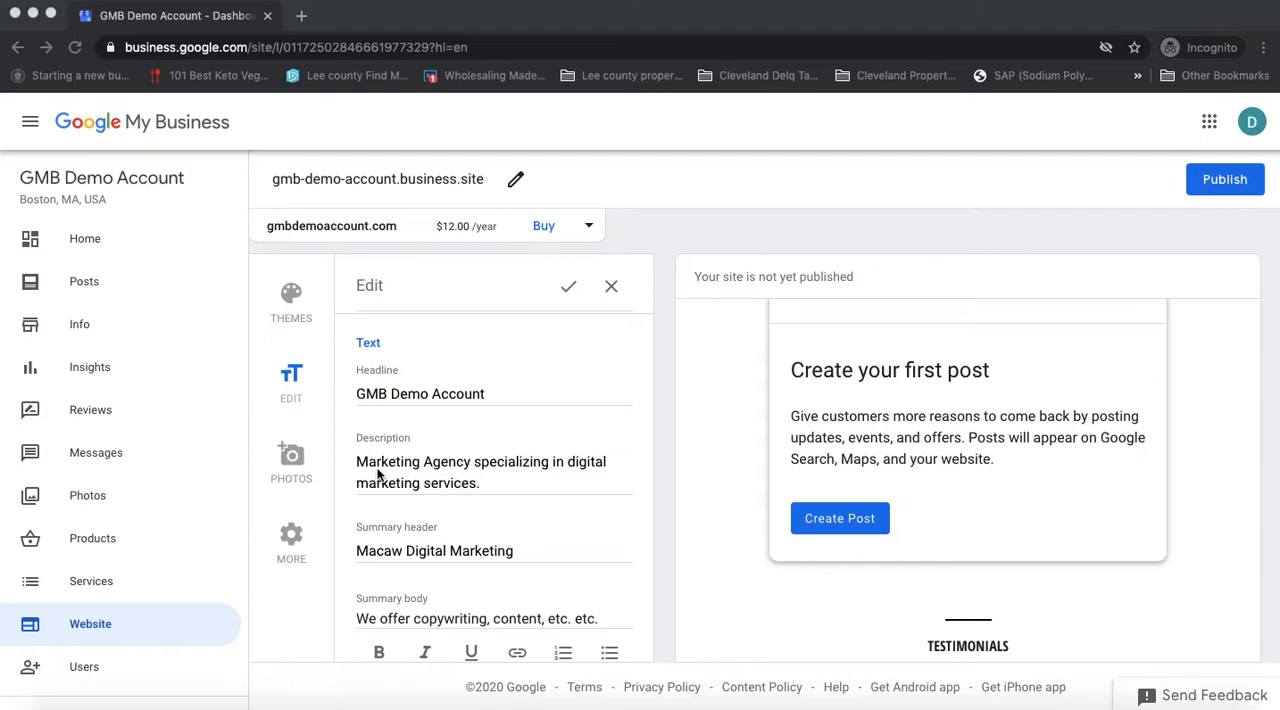
scroll(380, 475, "up", 2)
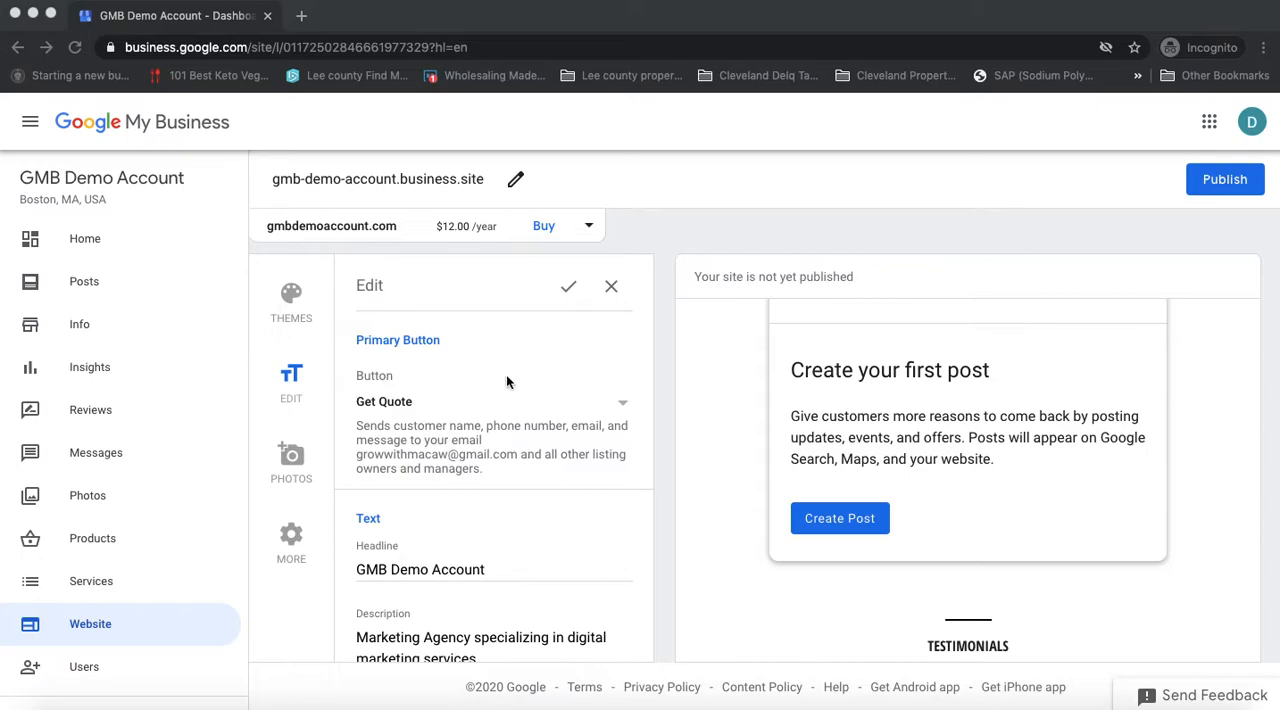
scroll(702, 406, "up", 2)
scroll(702, 406, "up", 5)
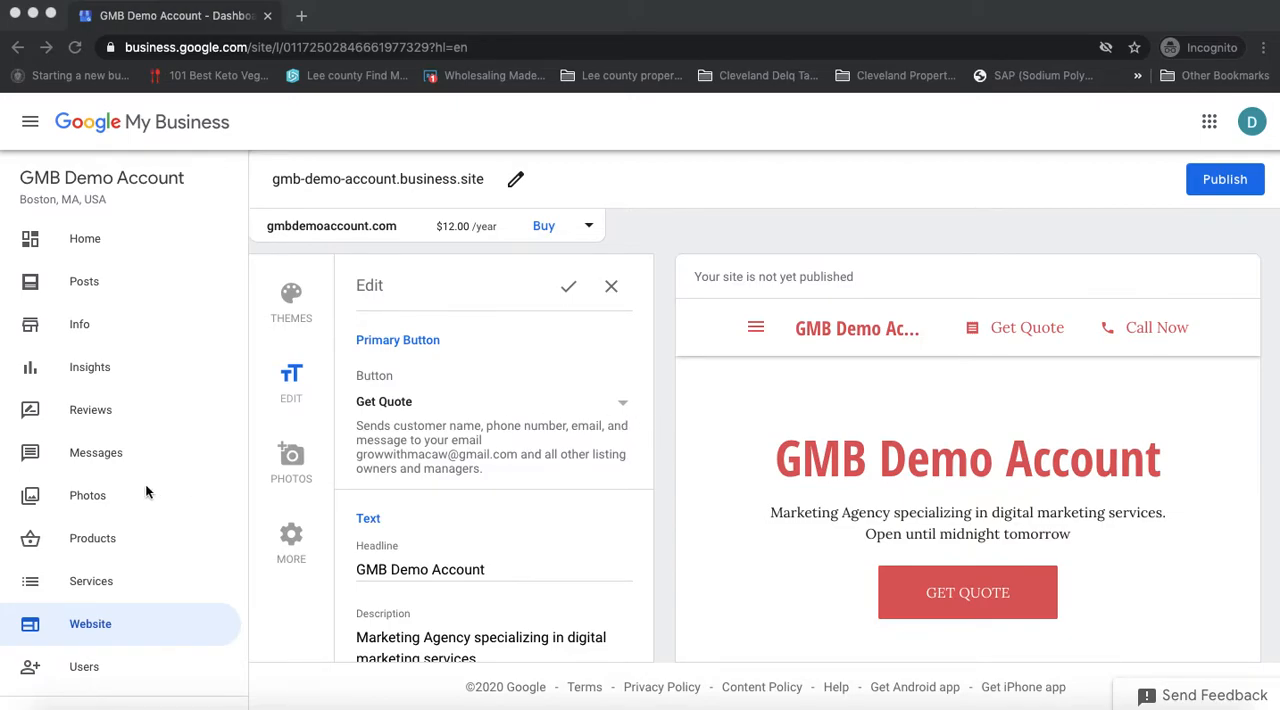
Step: Open the Website section of the business profile and get started from its welcome dialog
left_click(100, 628)
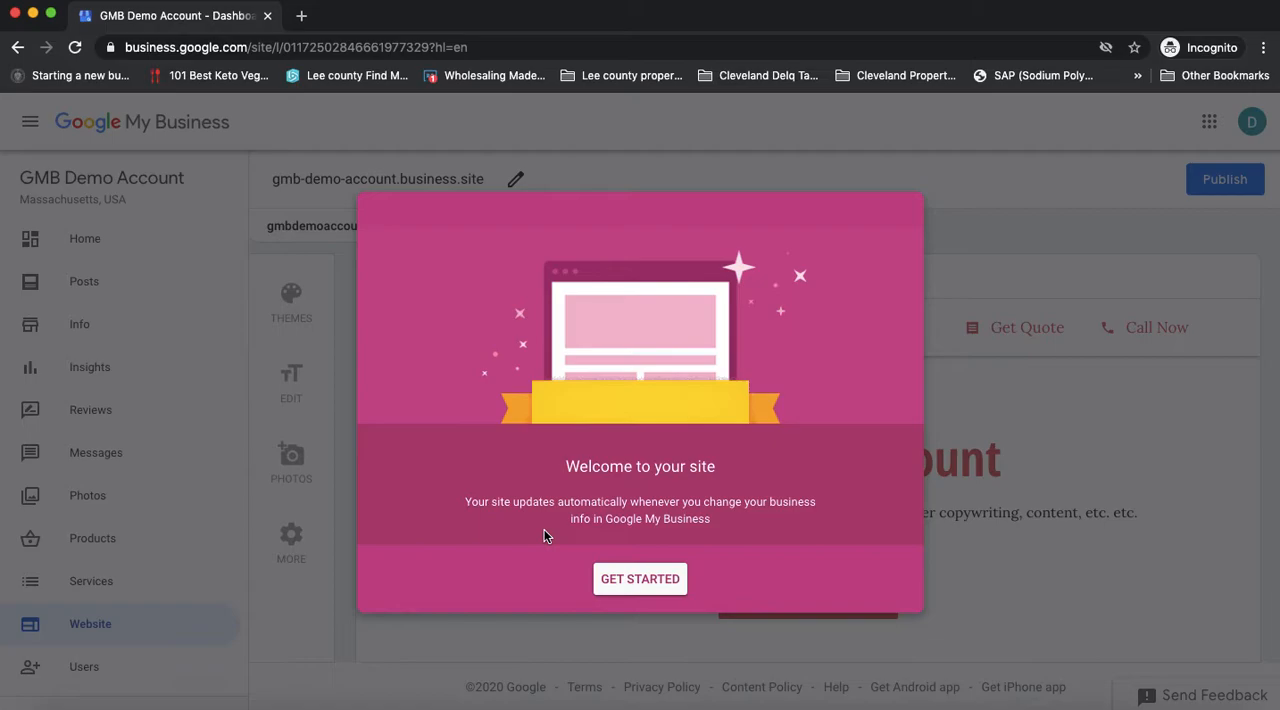
left_click(633, 593)
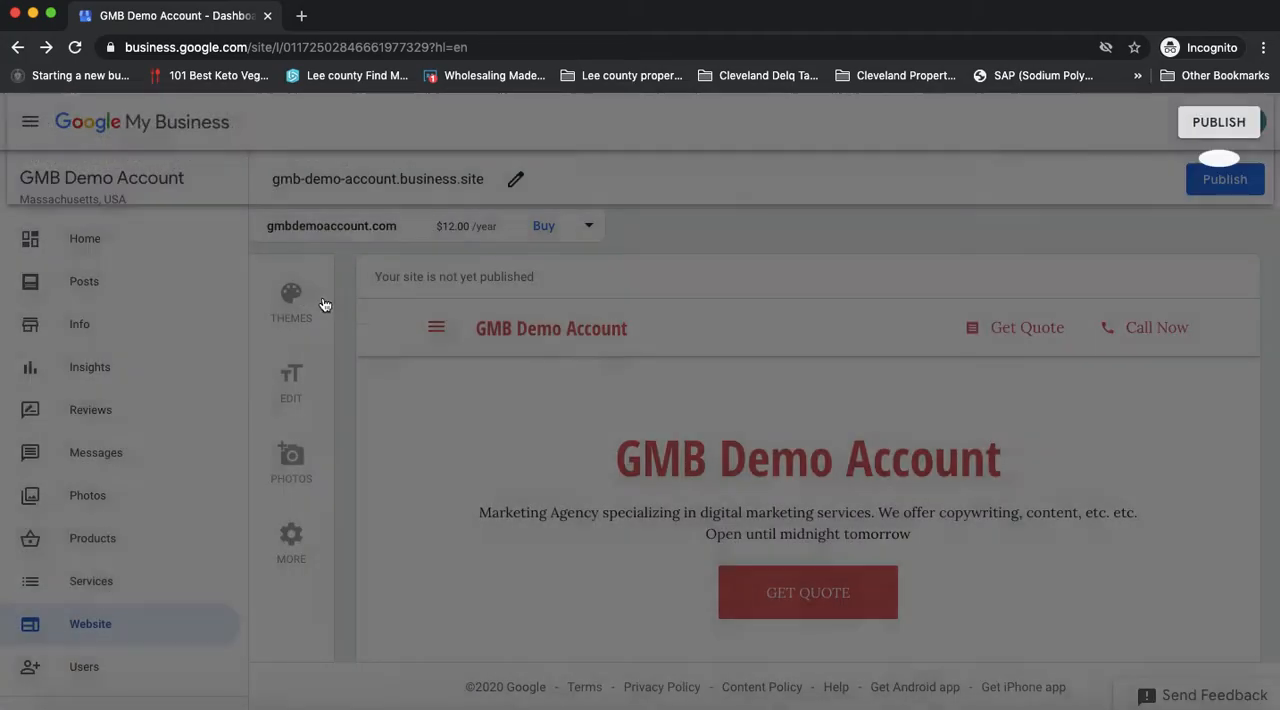
Step: Browse the available website themes, choose Tinto and save the theme selection
left_click(291, 300)
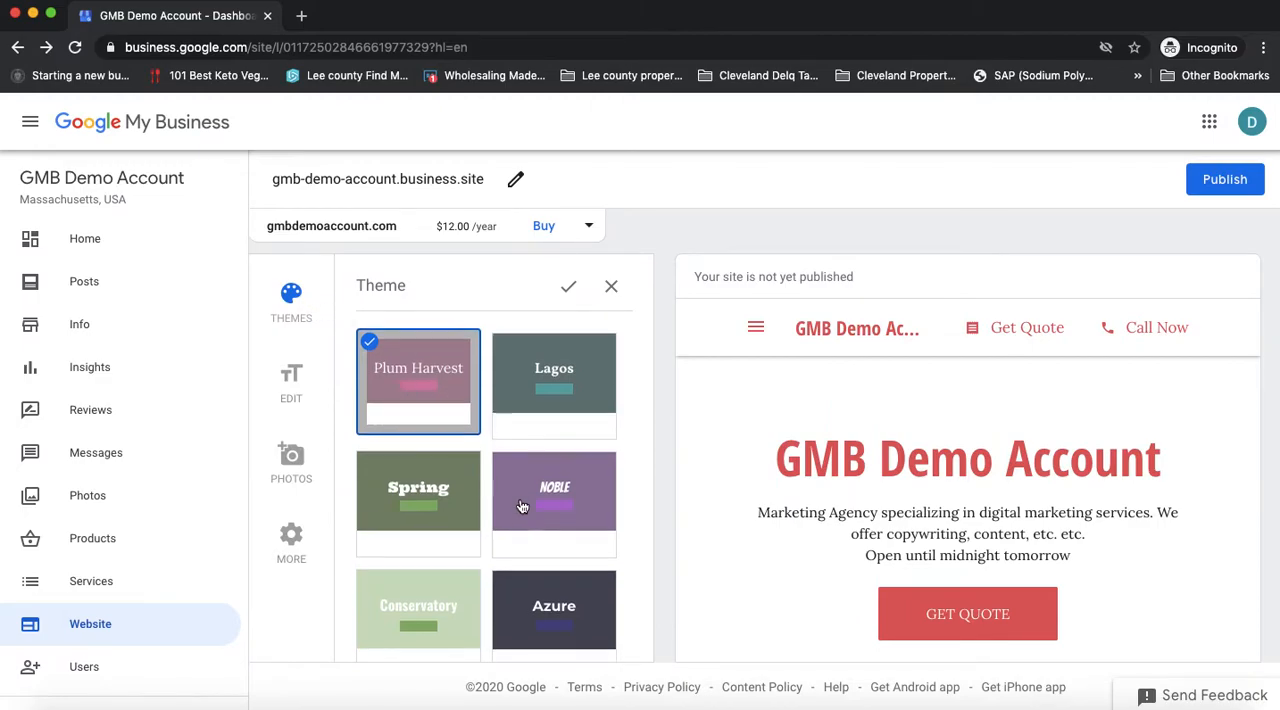
scroll(521, 507, "down", 5)
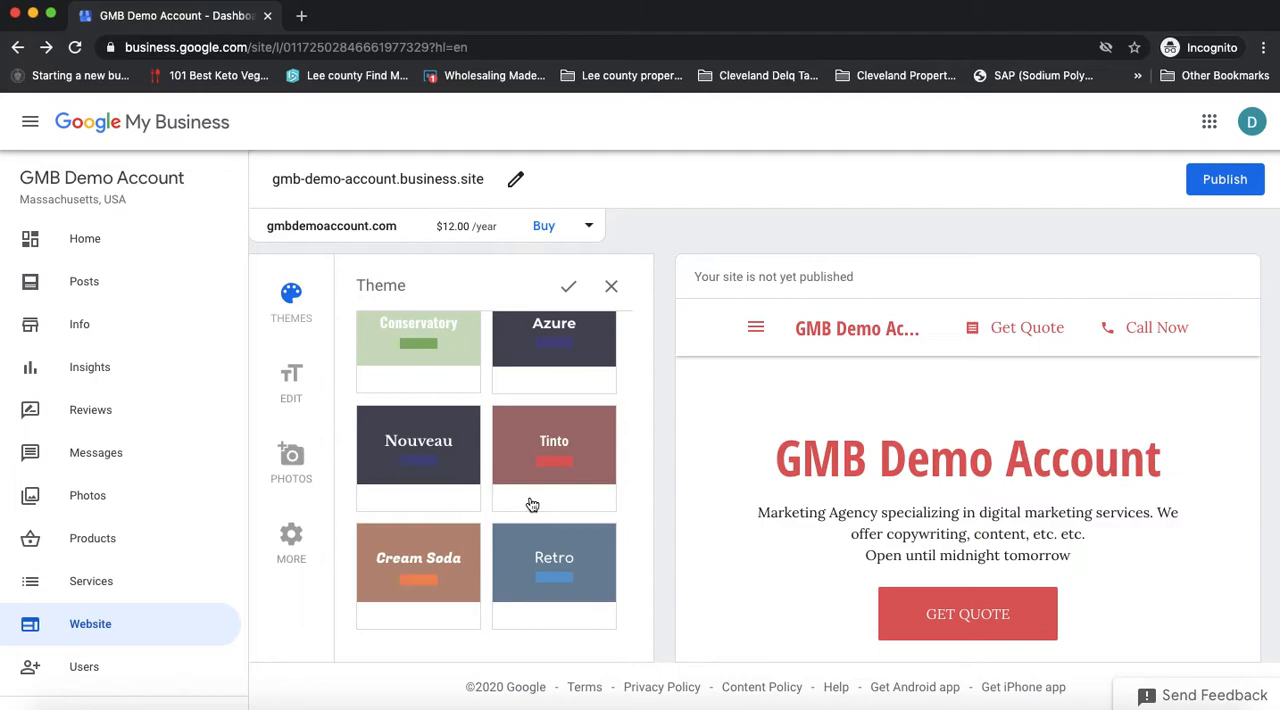
scroll(531, 505, "up", 3)
scroll(531, 505, "up", 2)
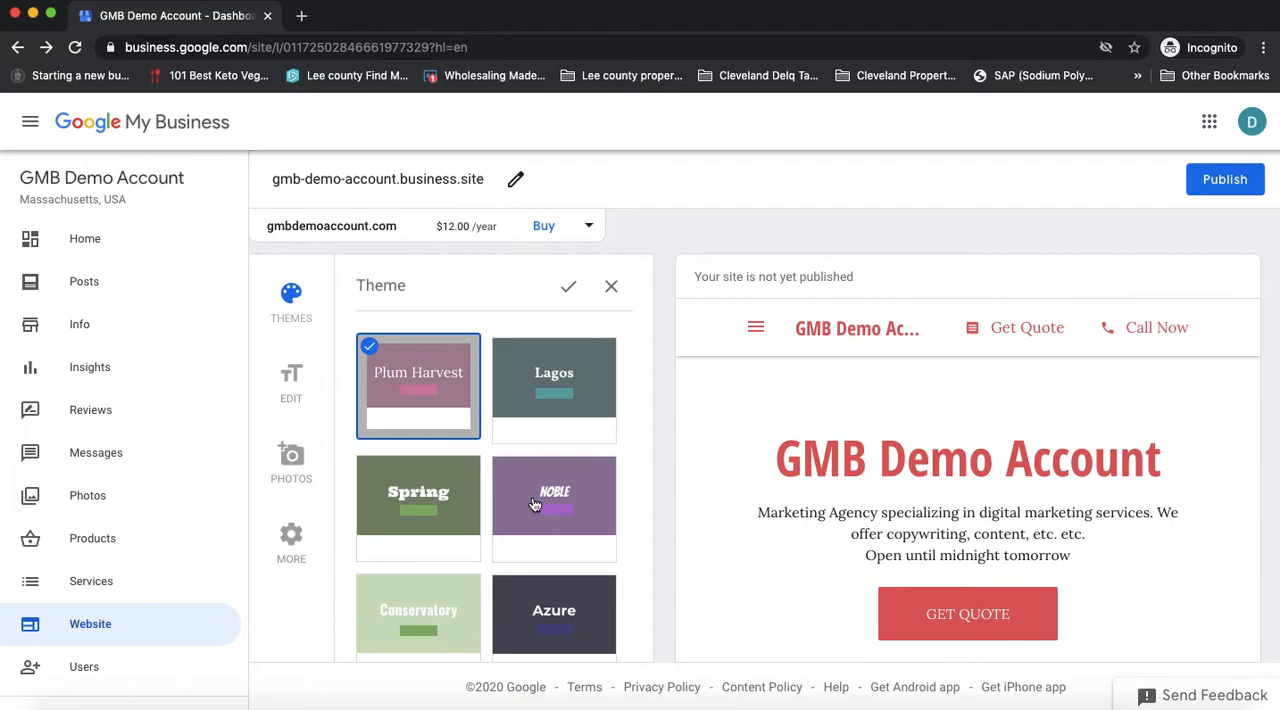
scroll(522, 487, "down", 2)
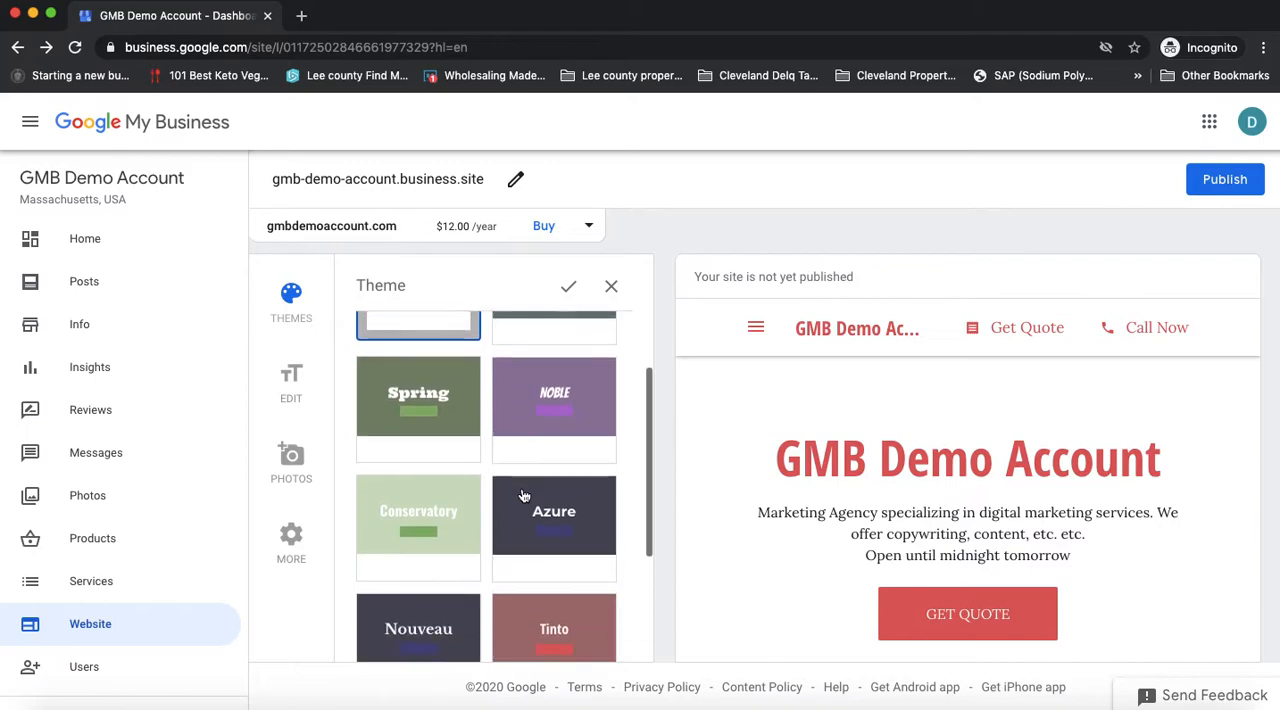
scroll(524, 495, "up", 2)
scroll(524, 495, "up", 1)
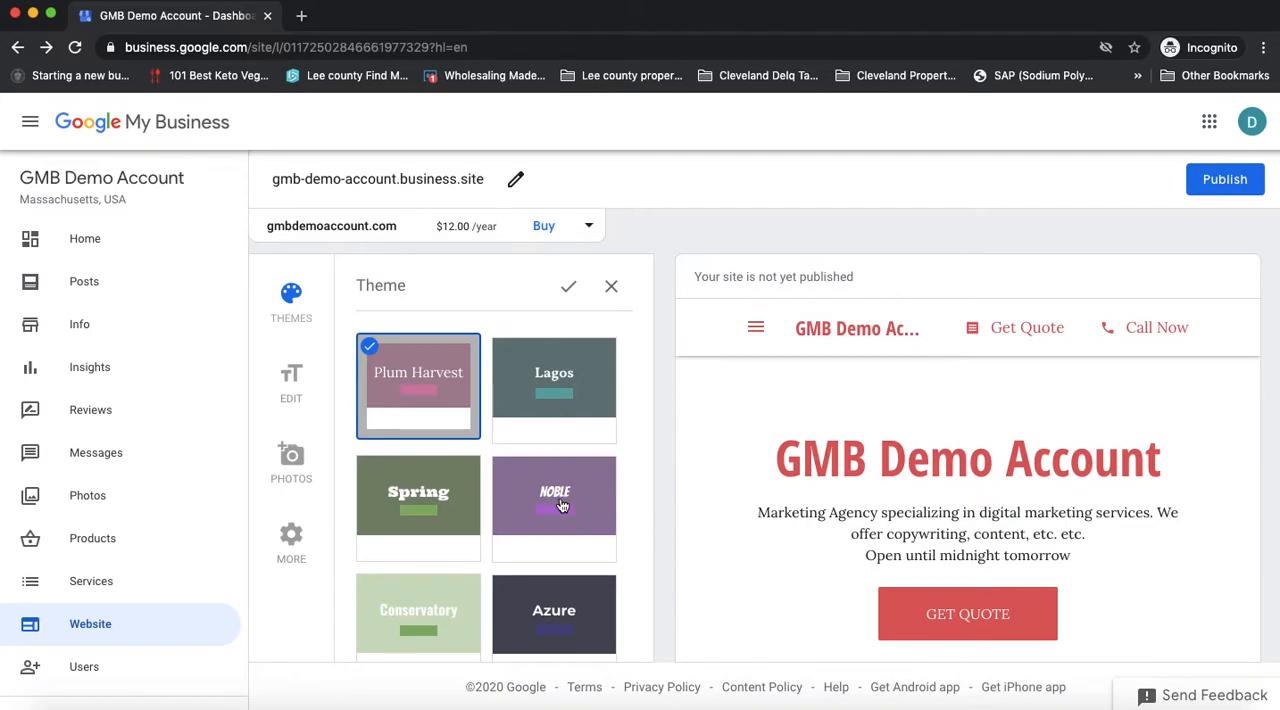
scroll(556, 510, "down", 5)
left_click(557, 463)
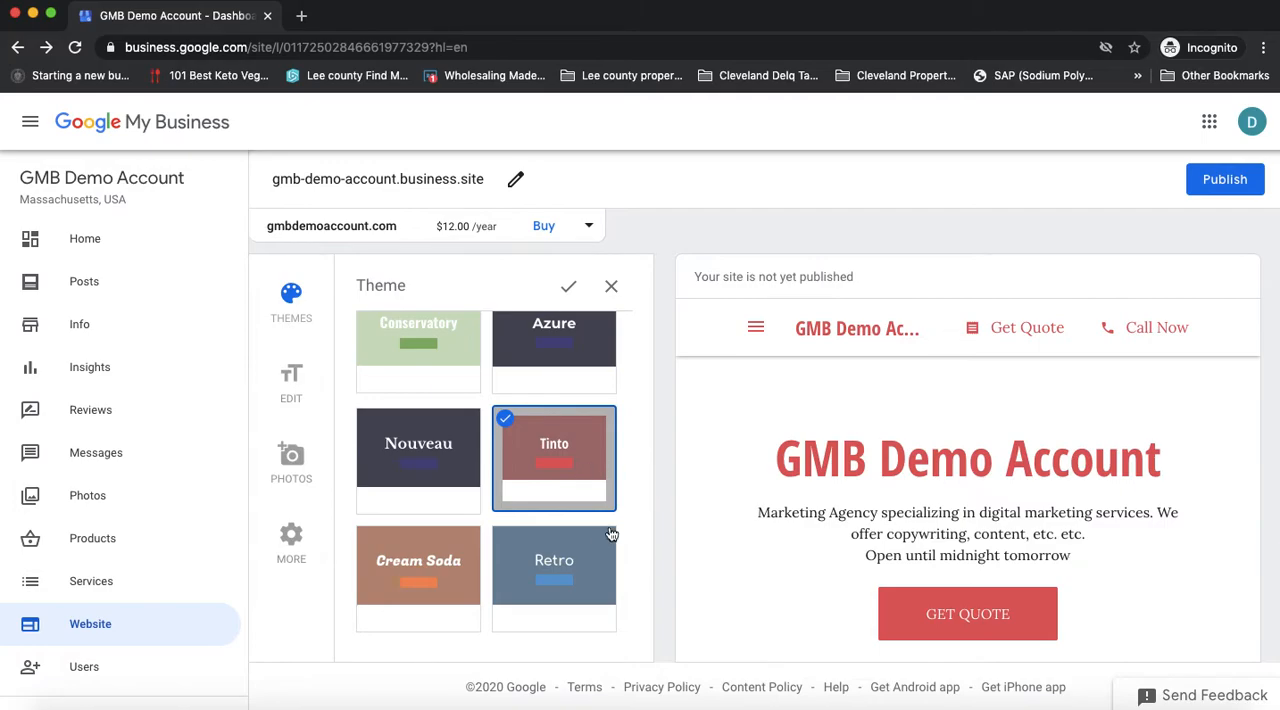
left_click(563, 470)
scroll(602, 487, "down", 1)
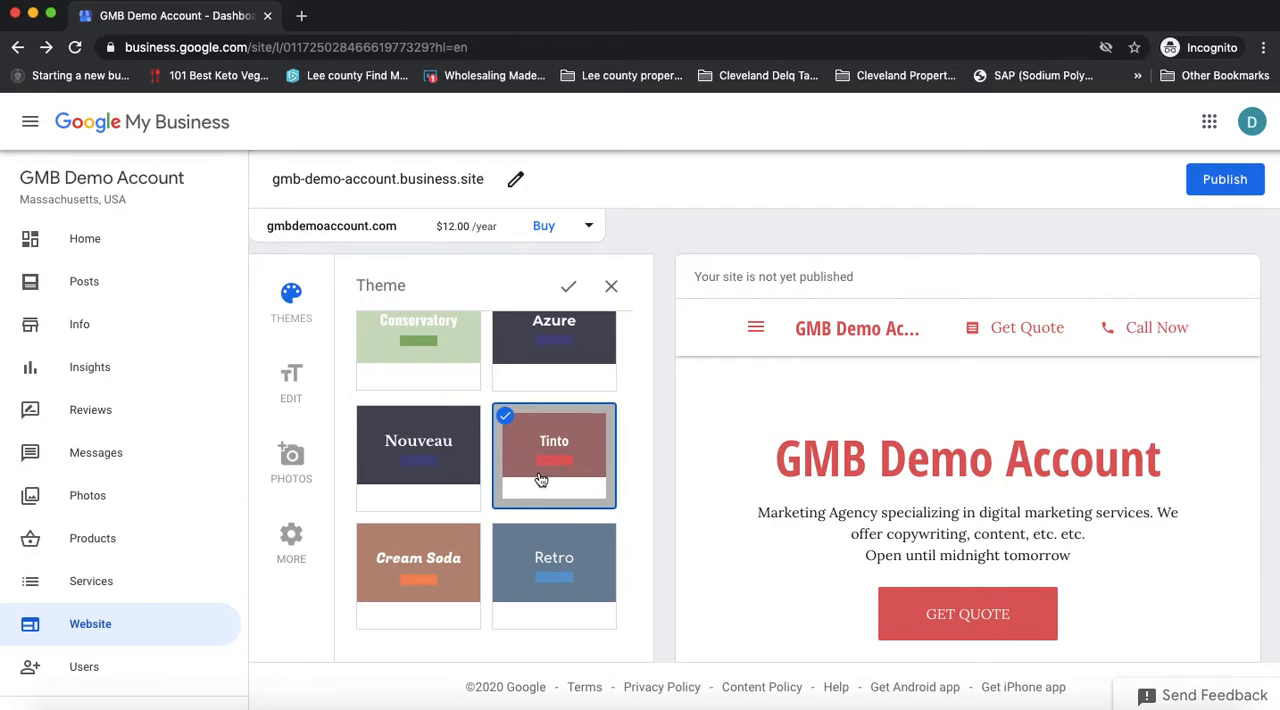
scroll(558, 479, "up", 3)
scroll(558, 479, "up", 3)
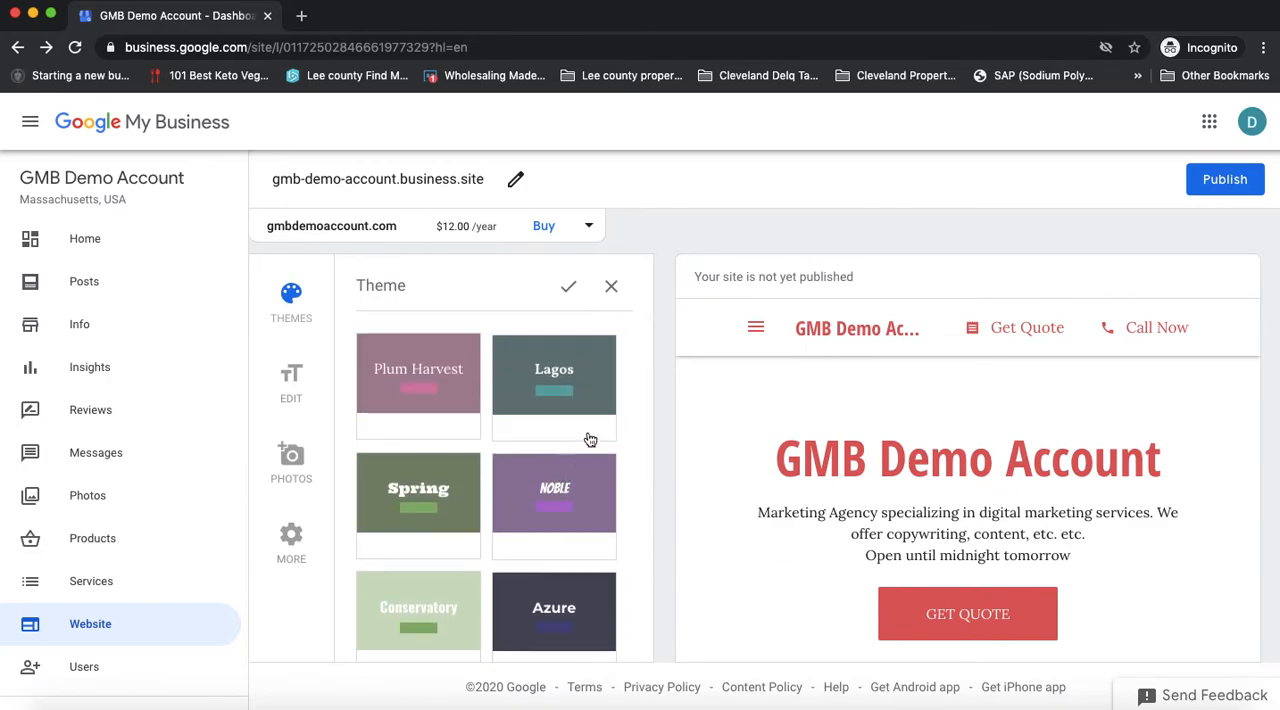
left_click(568, 290)
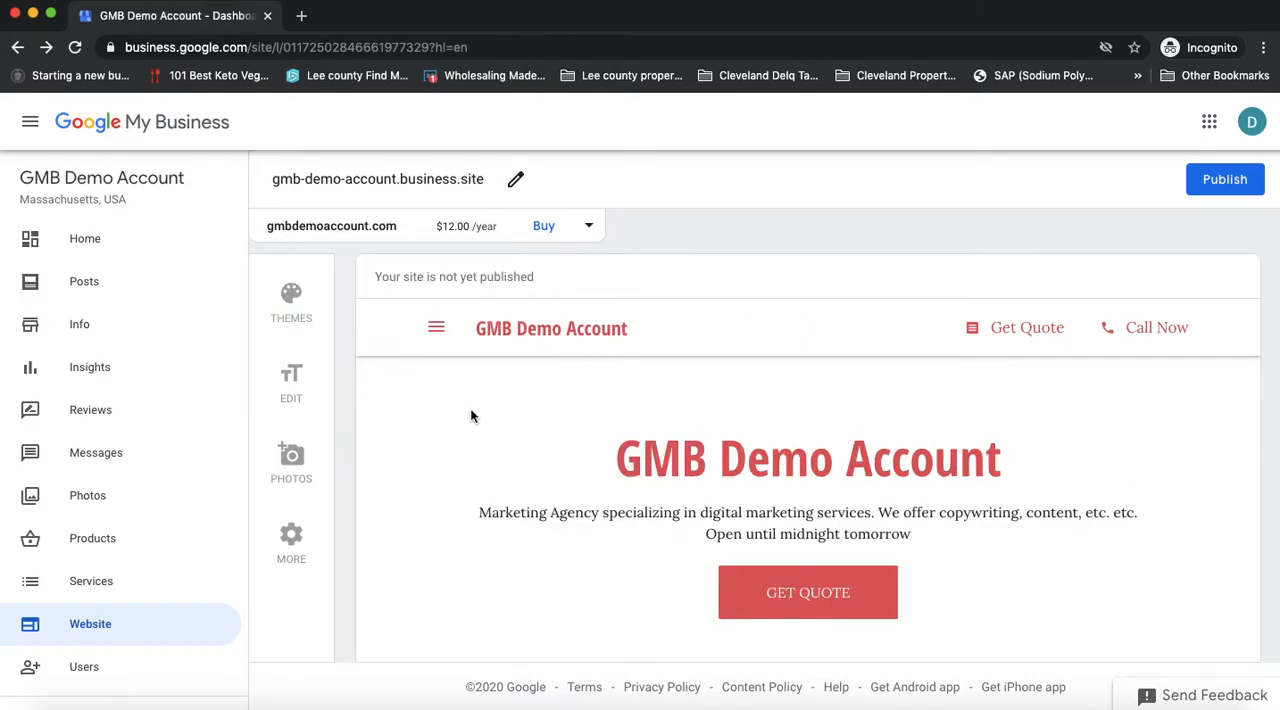
Step: Open the website's content editing settings and look over the primary button and text fields
left_click(296, 390)
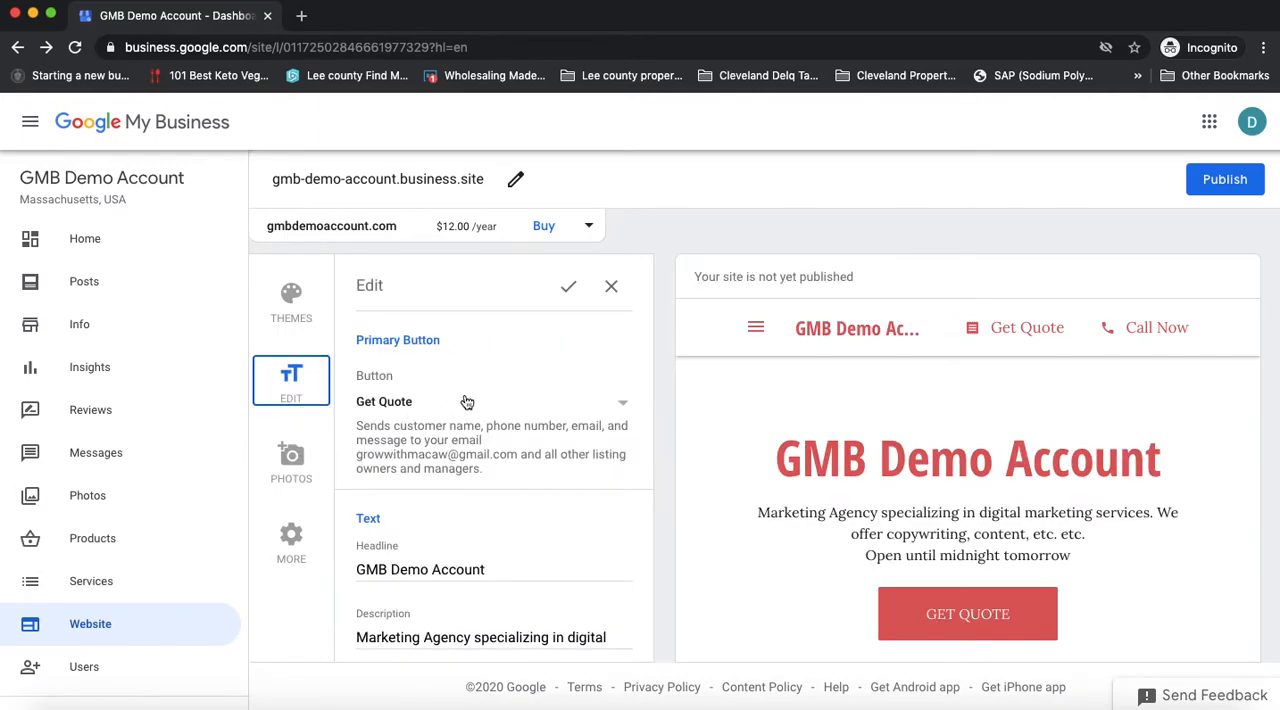
left_click(411, 343)
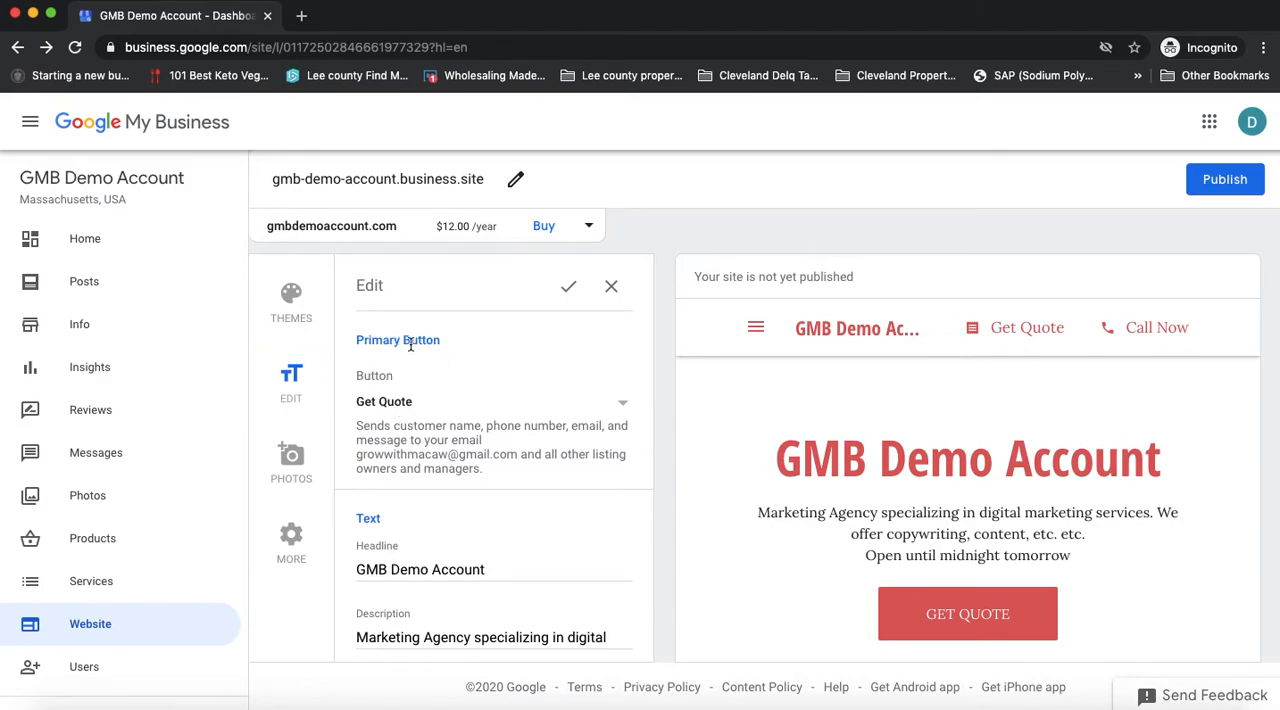
scroll(444, 404, "down", 1)
scroll(444, 404, "down", 3)
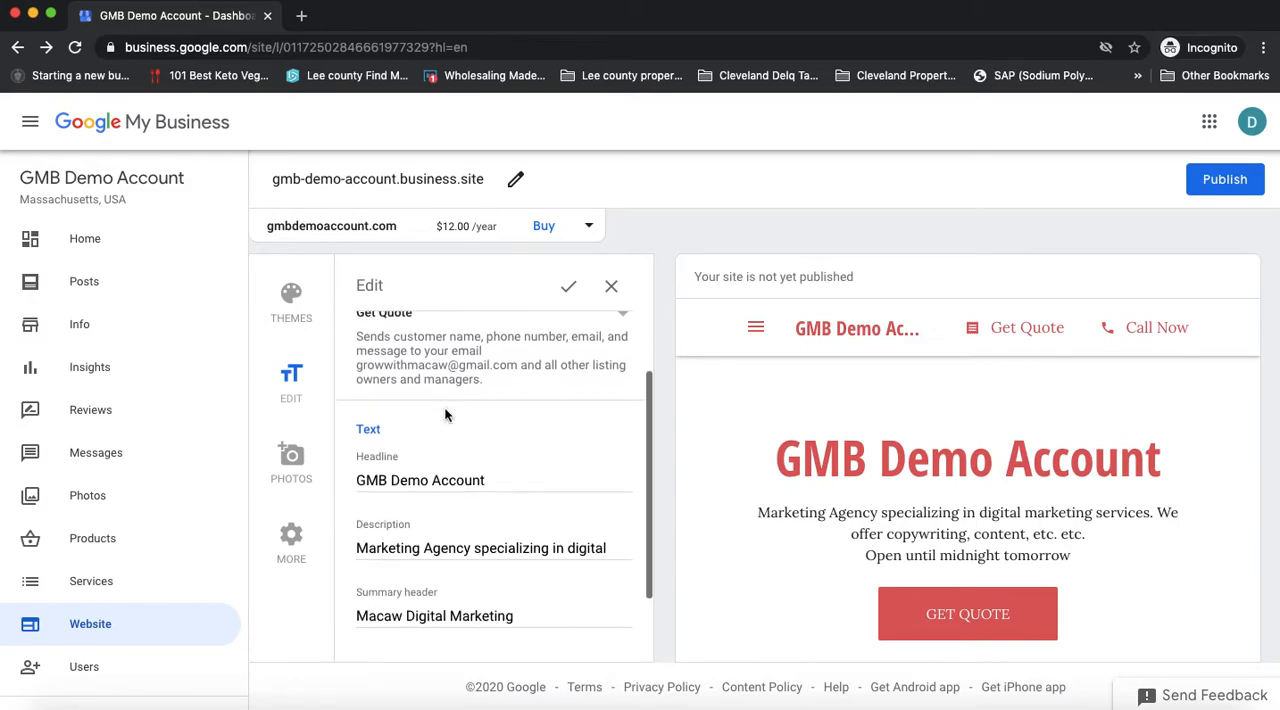
scroll(444, 404, "up", 2)
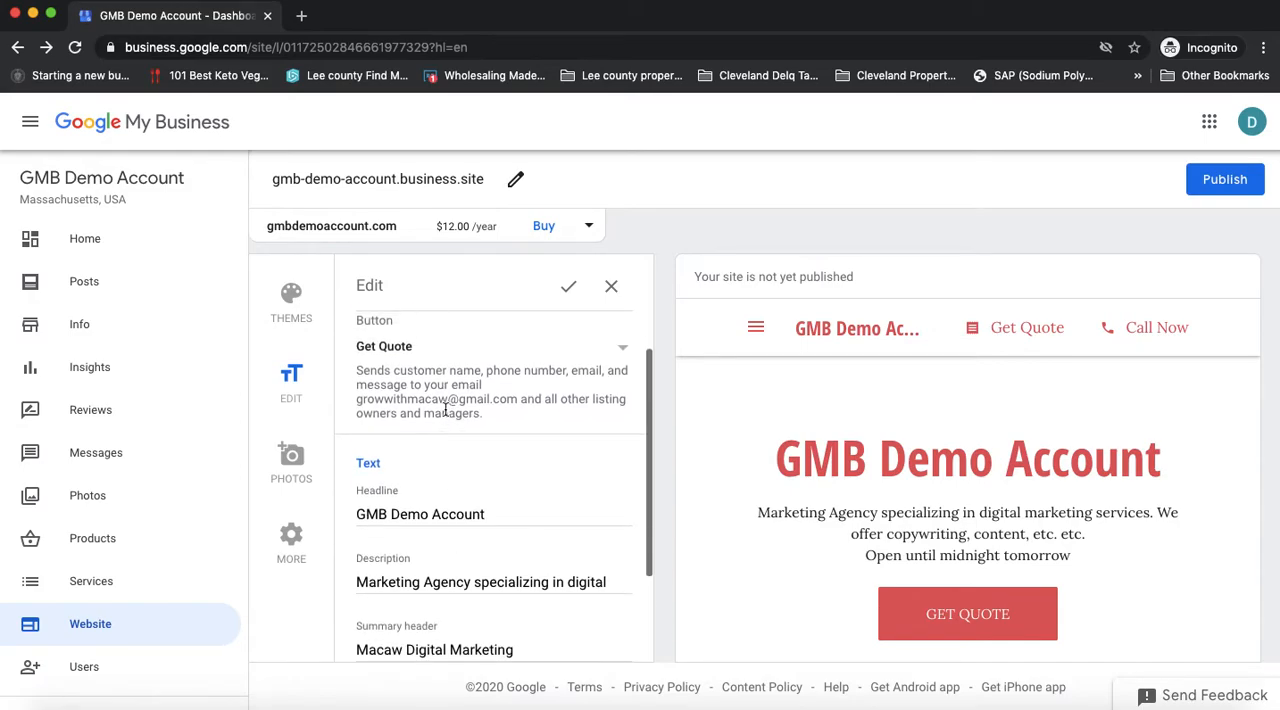
Step: Set the website's primary button to Call Now and highlight part of the phone number it calls
left_click(405, 350)
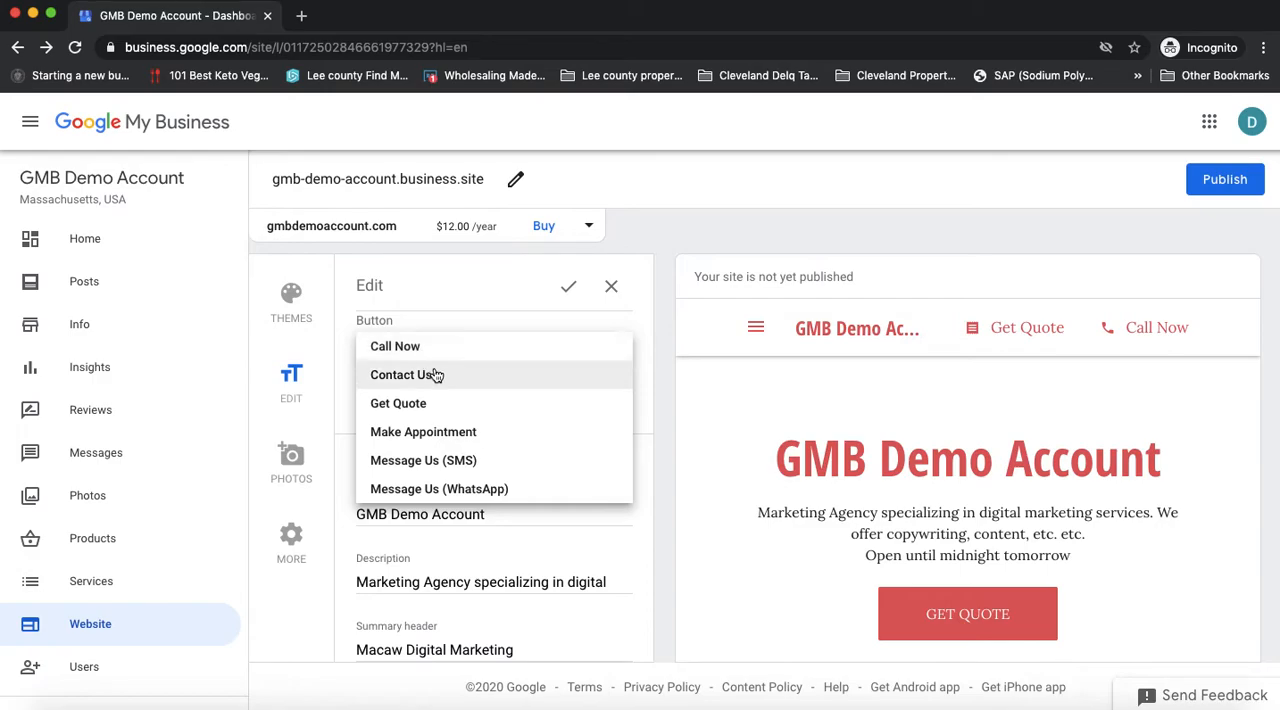
scroll(446, 389, "up", 1)
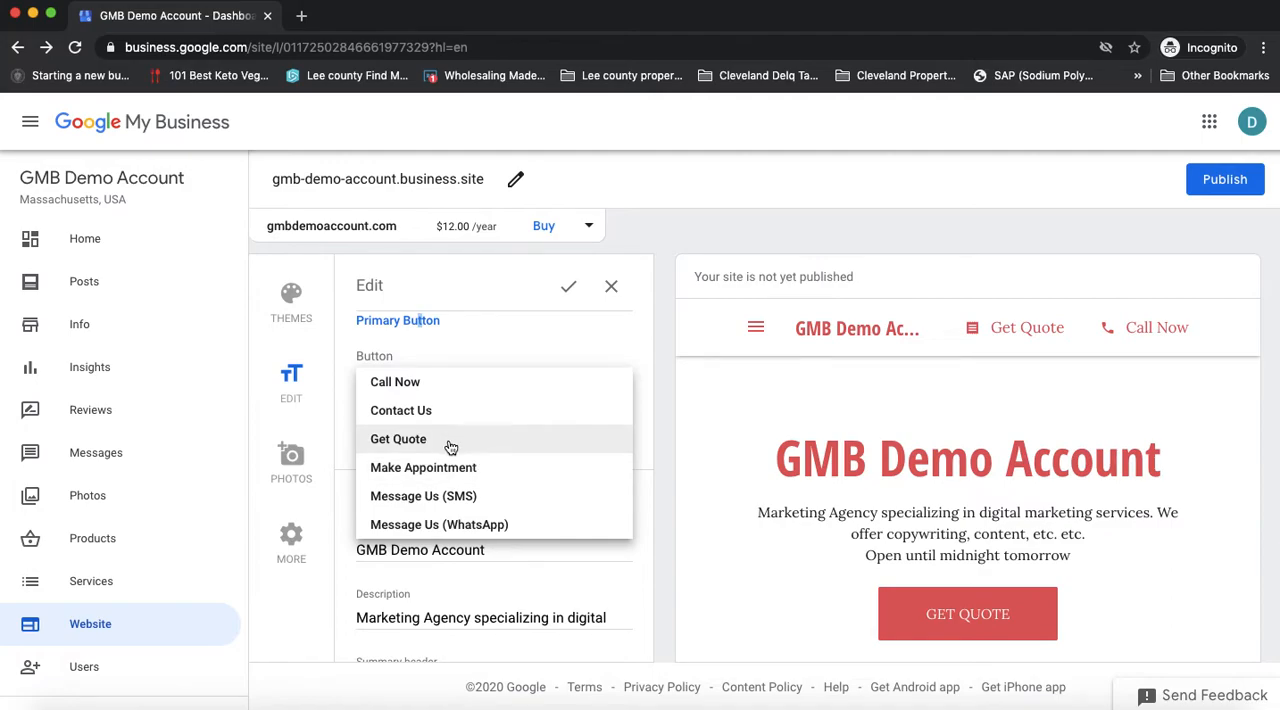
left_click(409, 388)
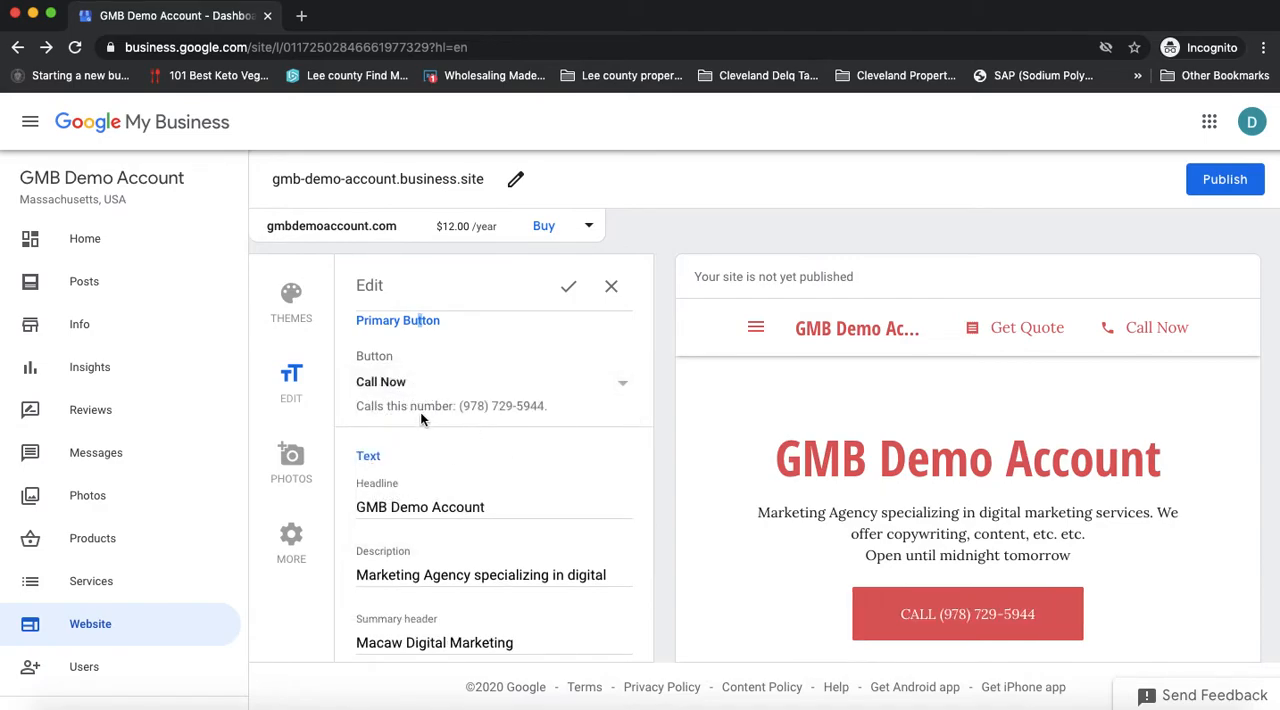
left_click(490, 407)
left_click_drag(490, 407, 521, 407)
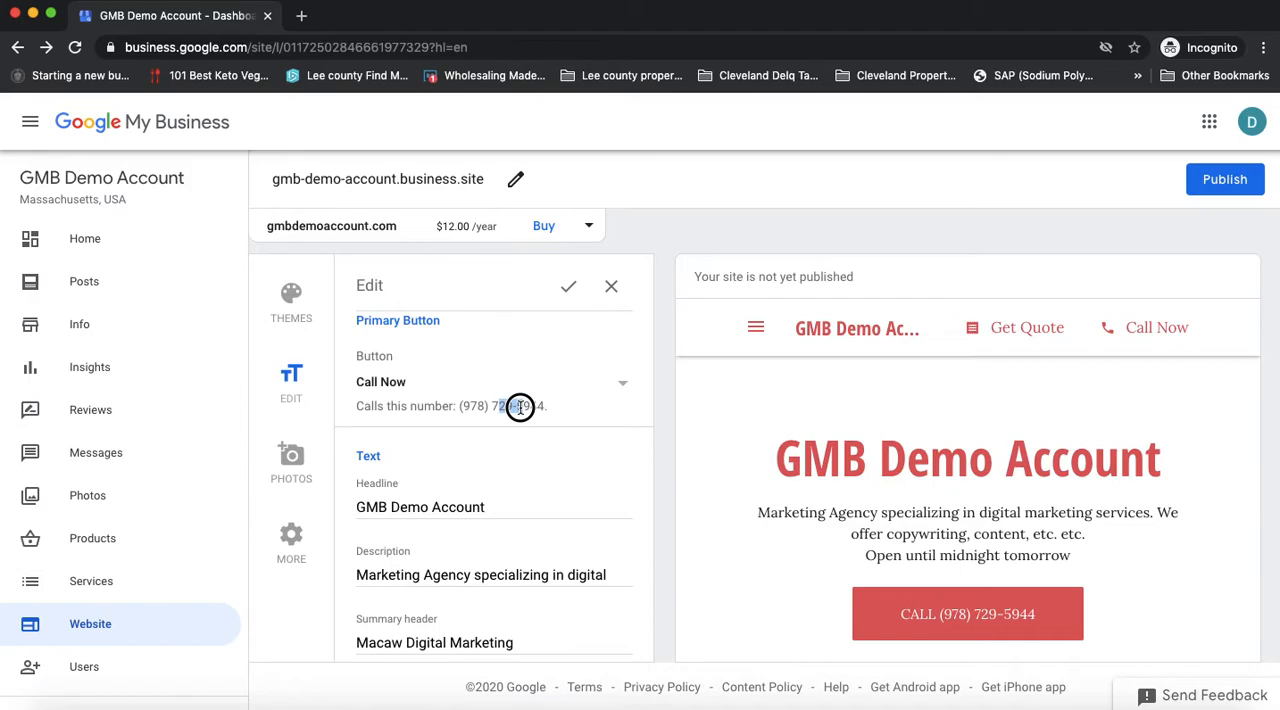
left_click_drag(520, 407, 521, 407)
Step: Switch the primary button to Contact Us and then to Get Quote
left_click(624, 389)
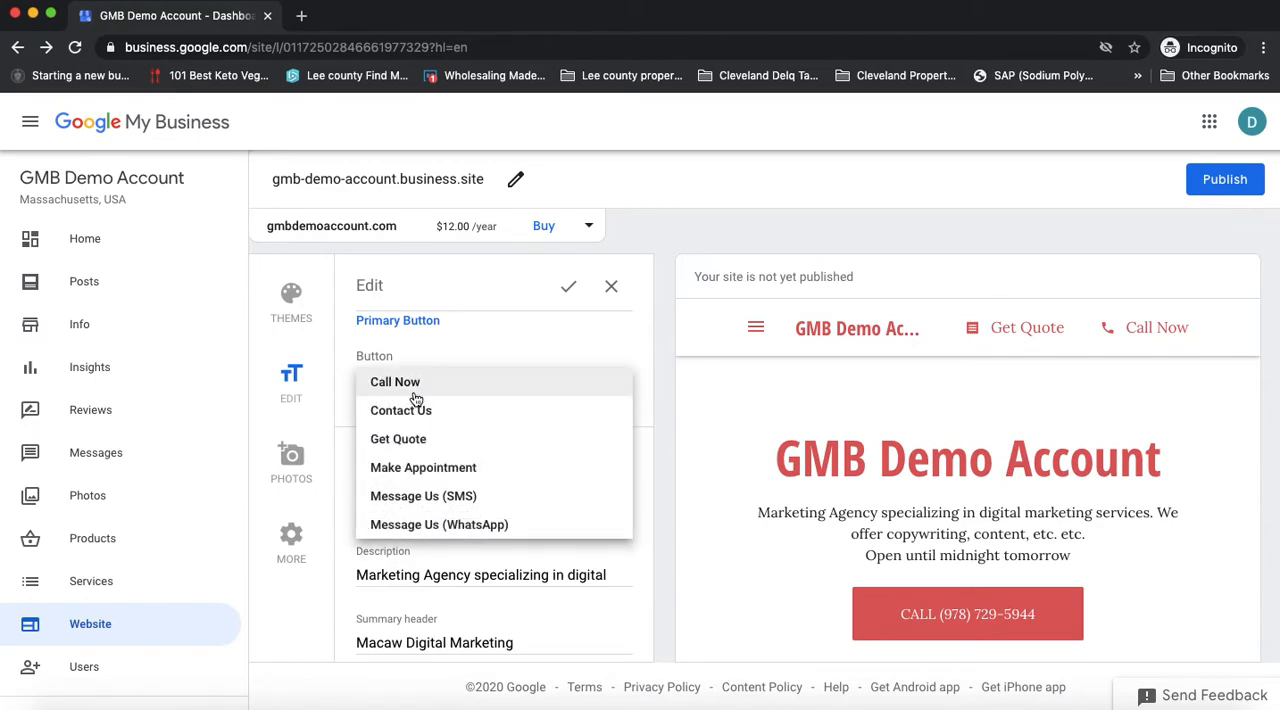
left_click(419, 414)
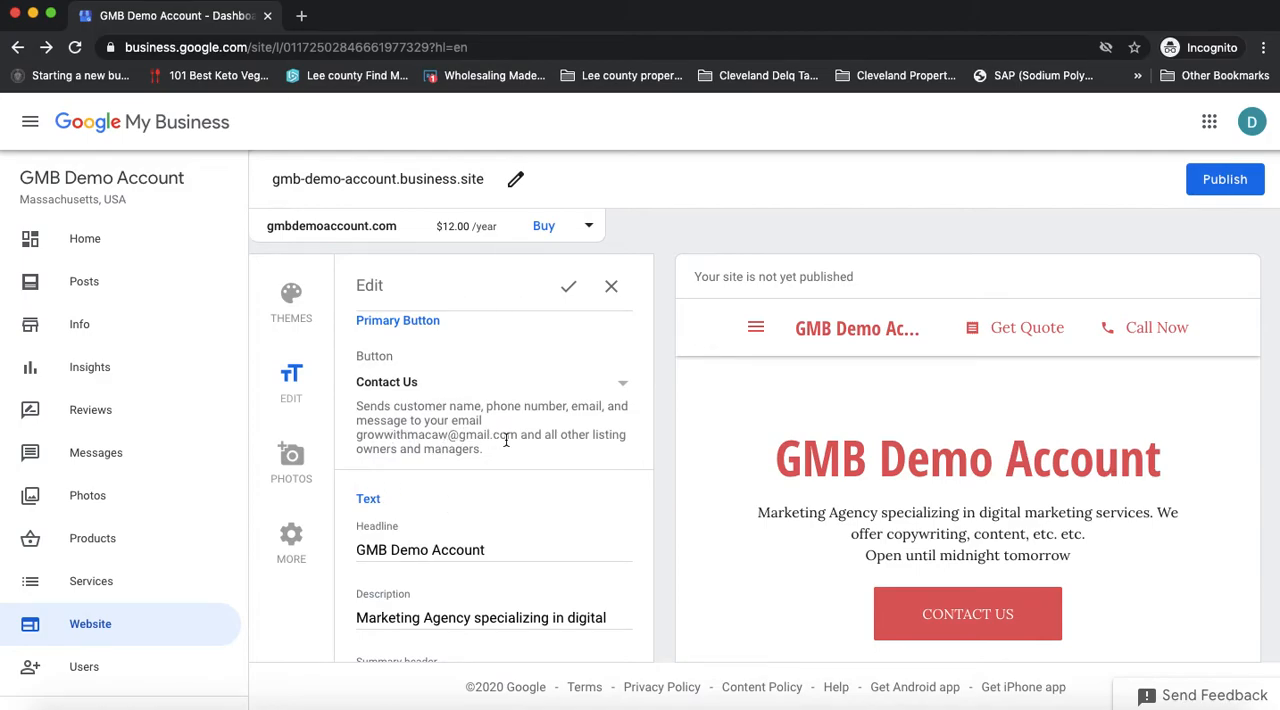
left_click(622, 388)
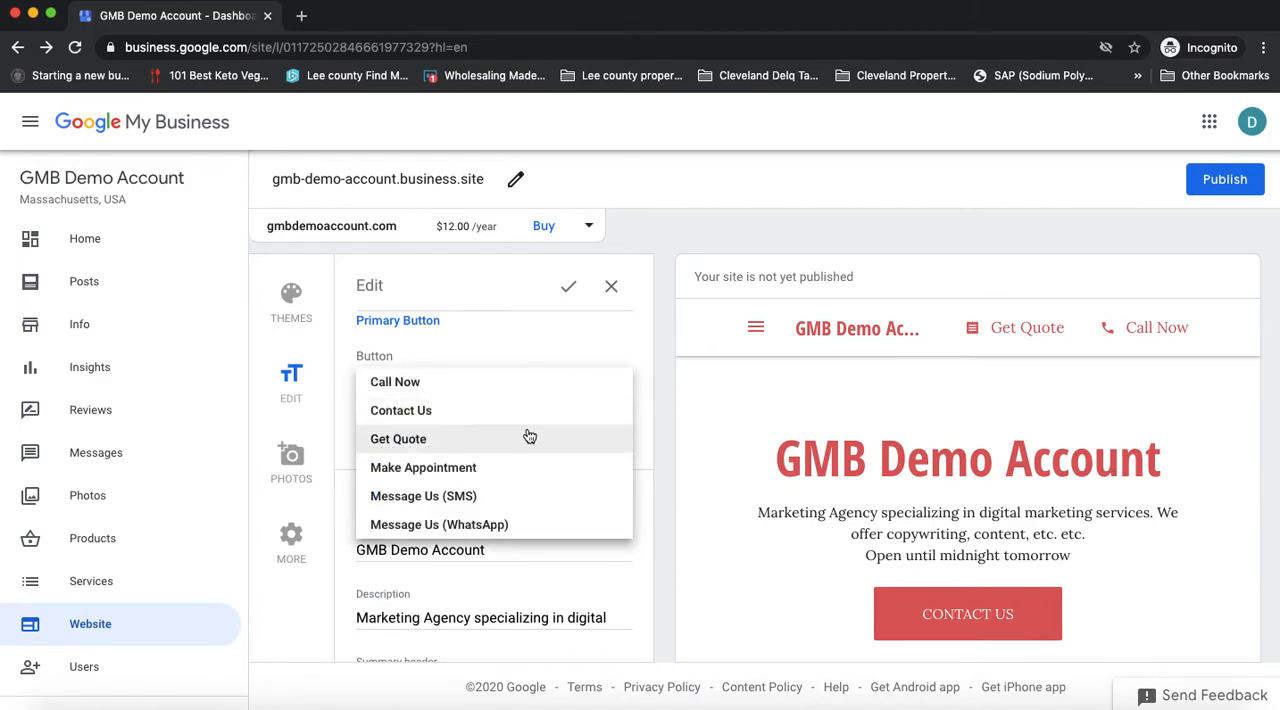
left_click(491, 438)
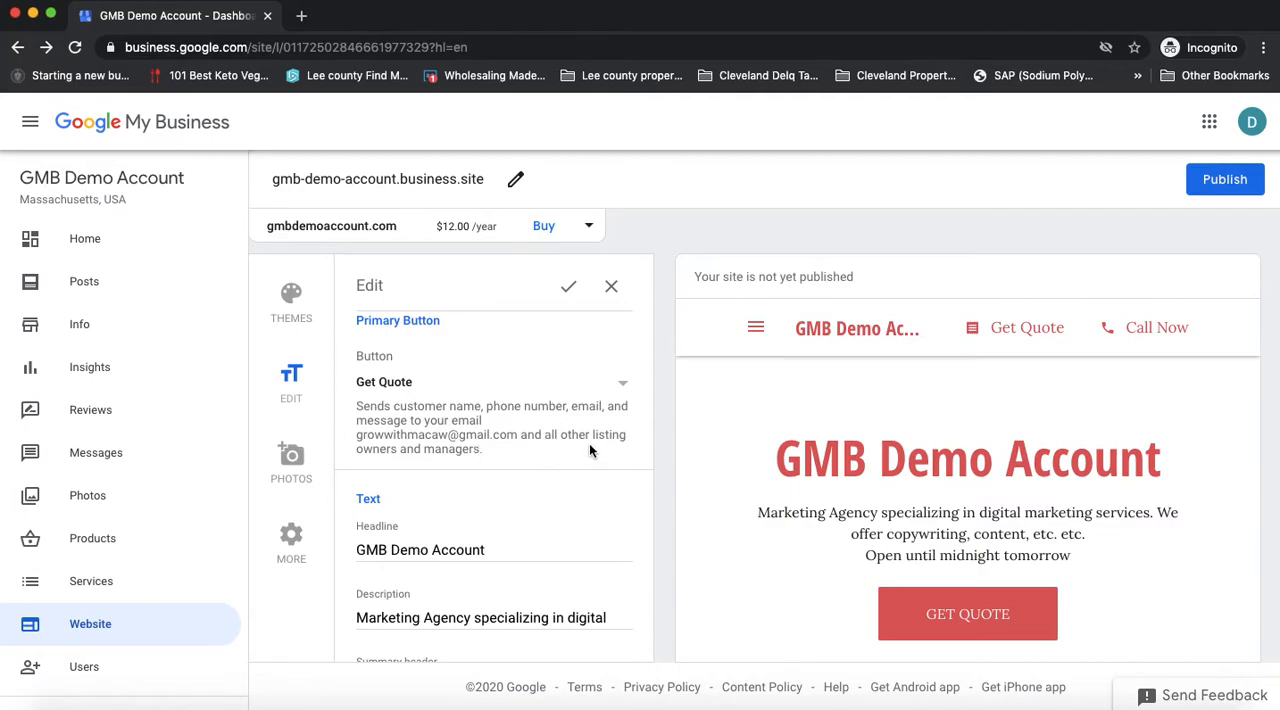
Step: Try Make Appointment with its empty appointment links field and then Message Us (SMS) as the primary button
left_click(622, 383)
left_click(482, 468)
left_click(474, 464)
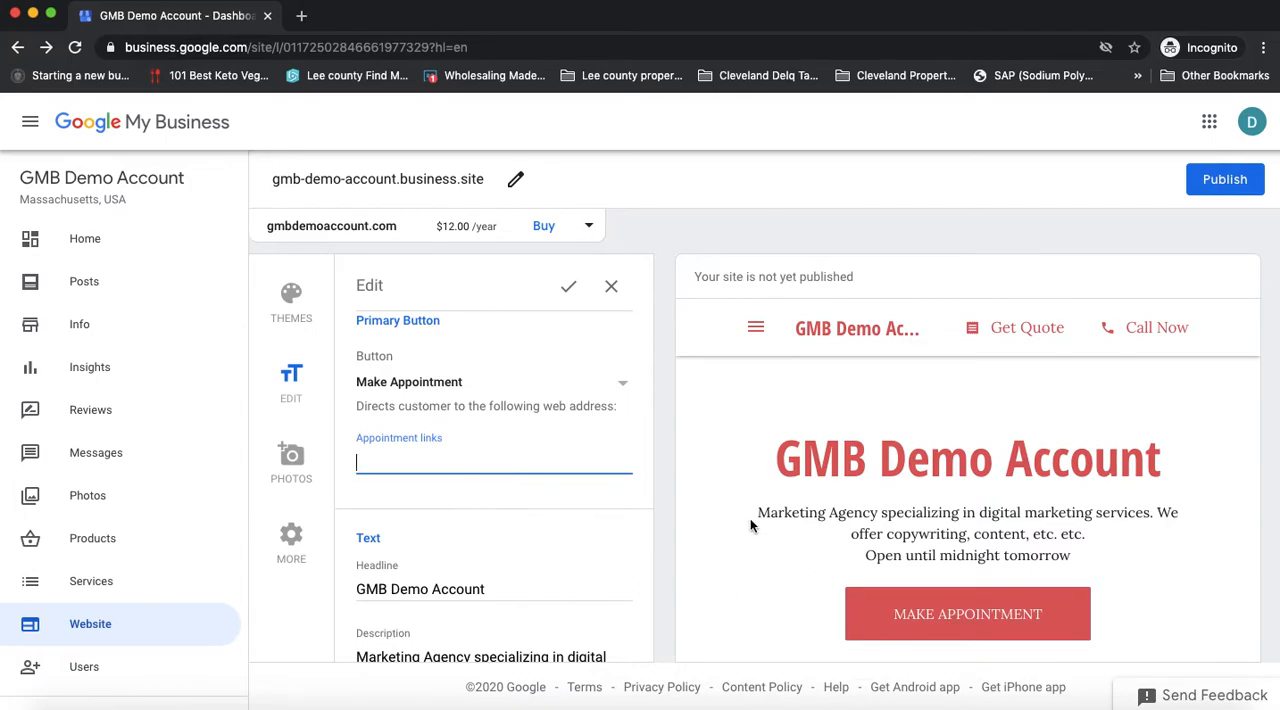
left_click(625, 388)
left_click(498, 502)
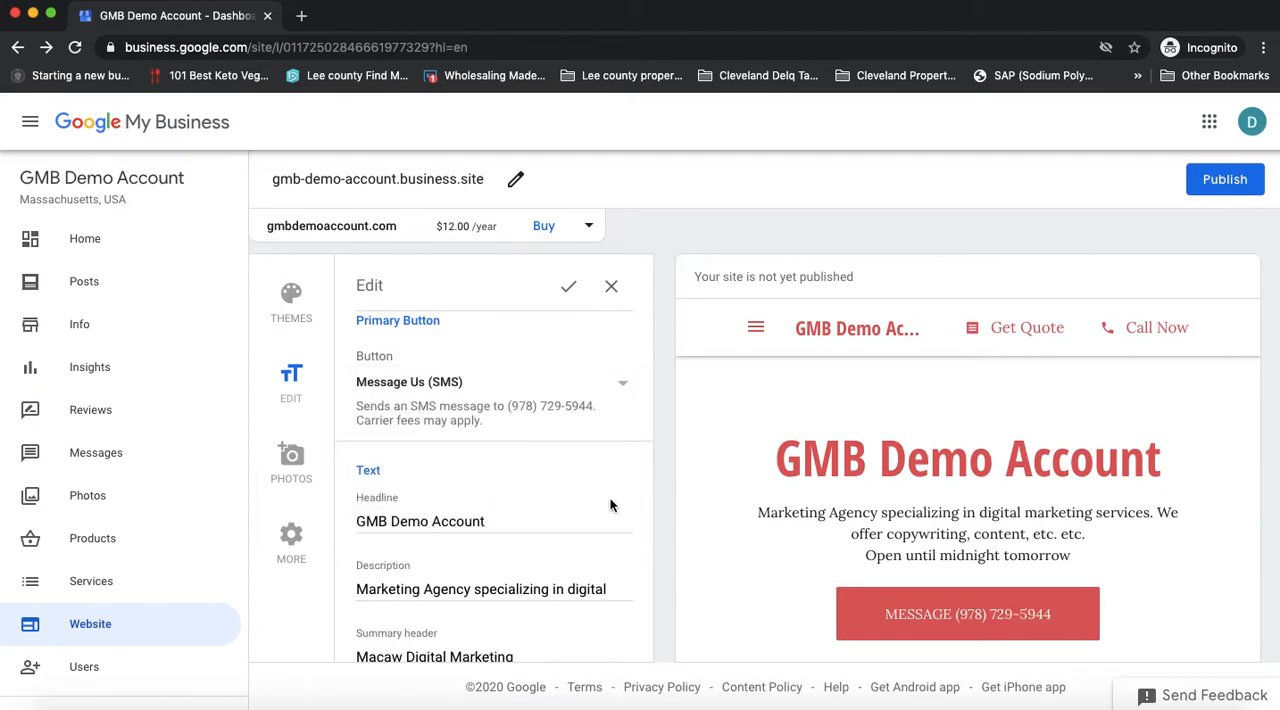
Step: Set the website's primary button to Message Us (WhatsApp)
left_click(625, 388)
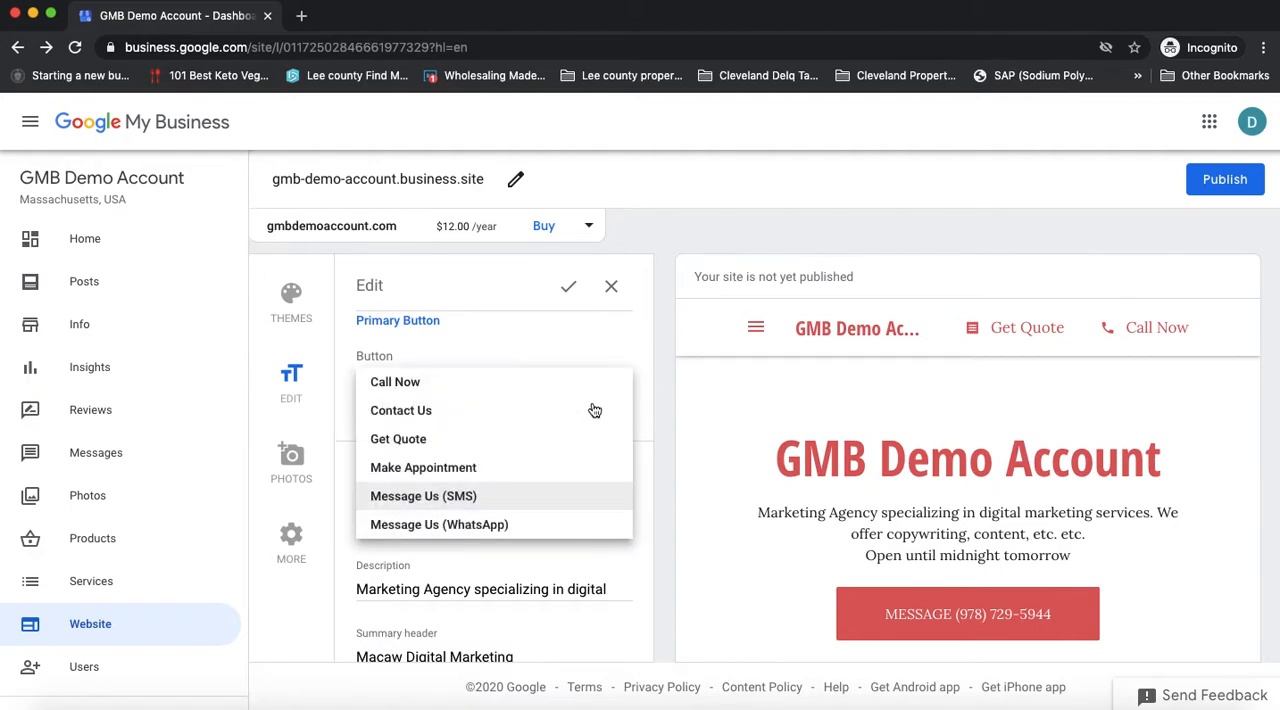
left_click(500, 531)
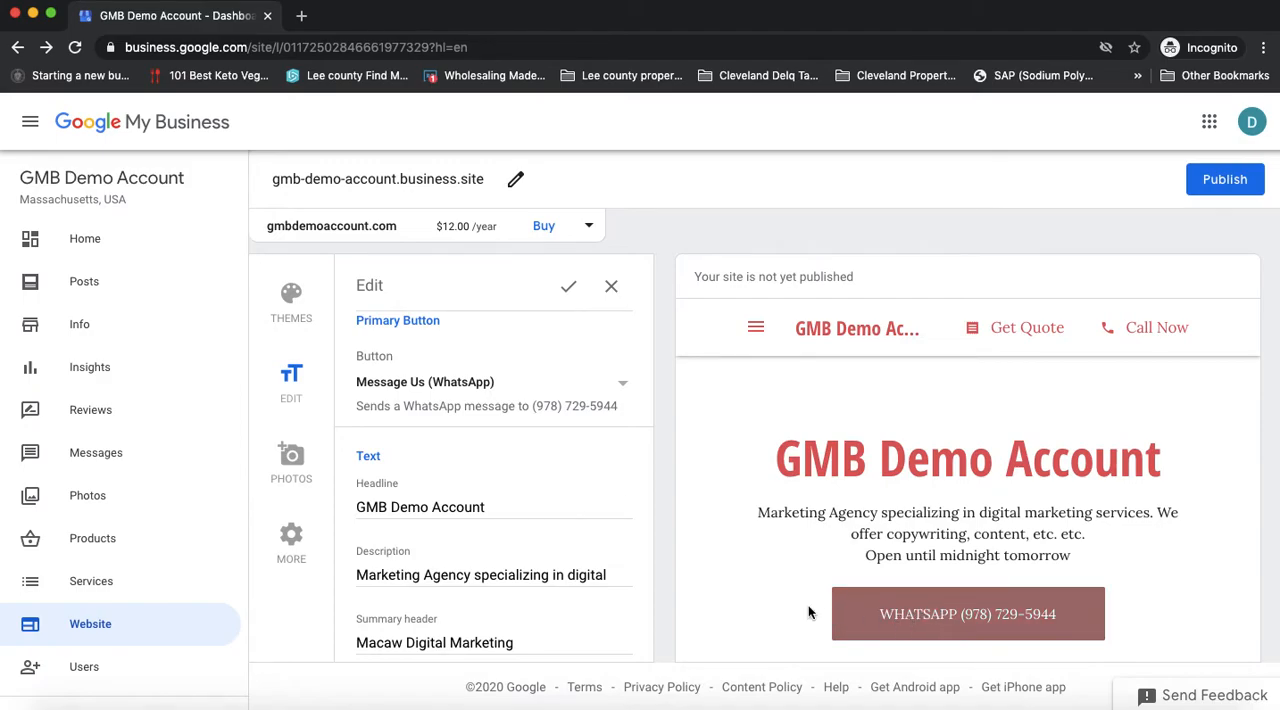
Step: Examine the Headline and Description fields in the website's text settings, including their guidance notes
left_click(503, 507)
scroll(512, 506, "down", 2)
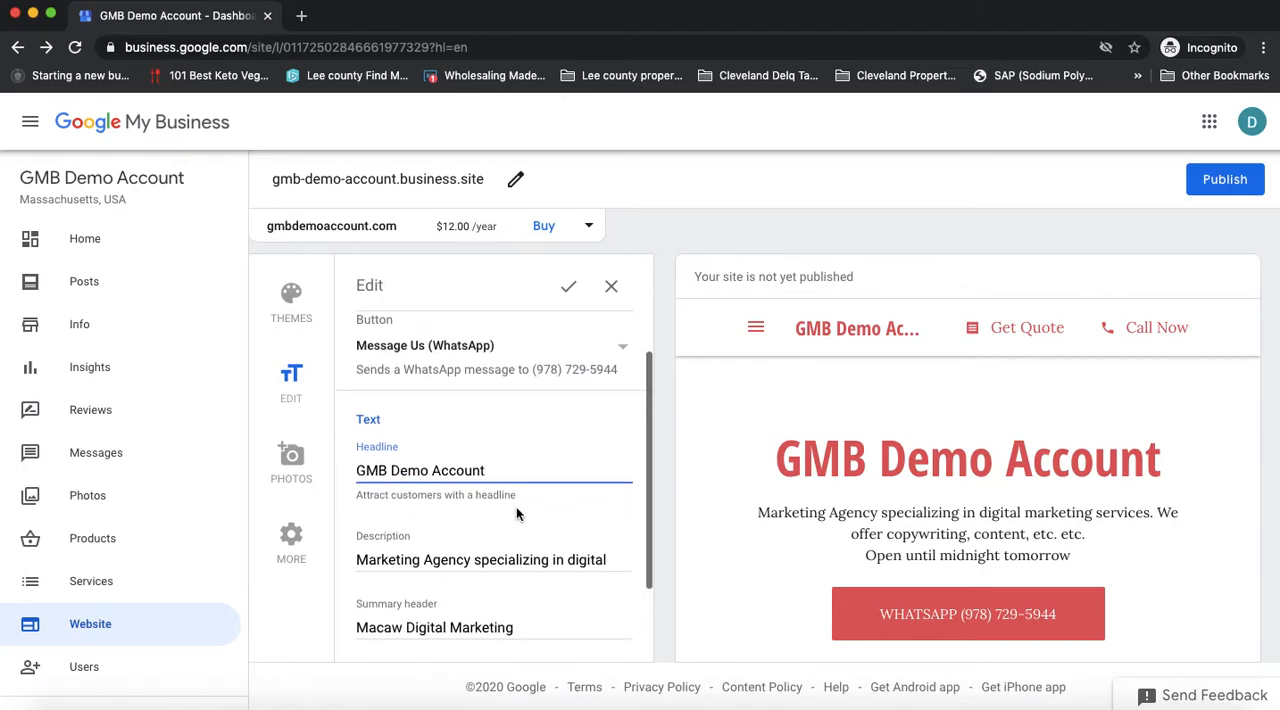
scroll(500, 480, "down", 3)
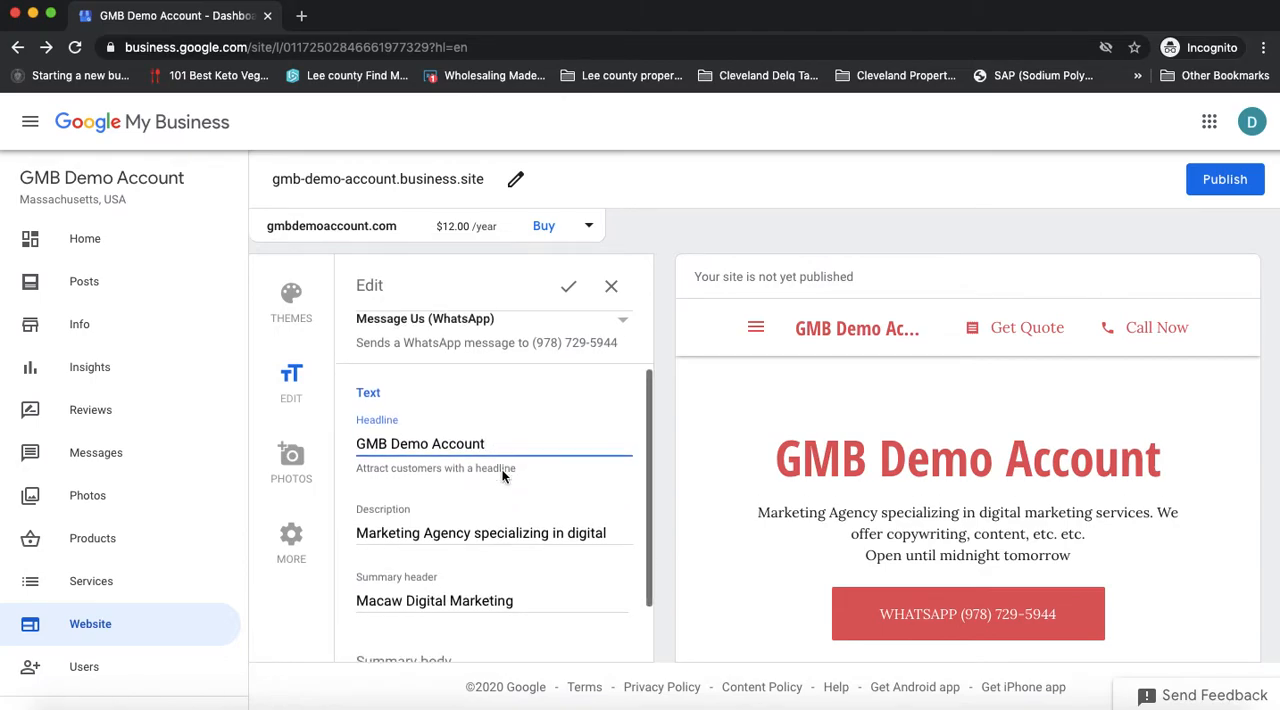
scroll(503, 476, "down", 1)
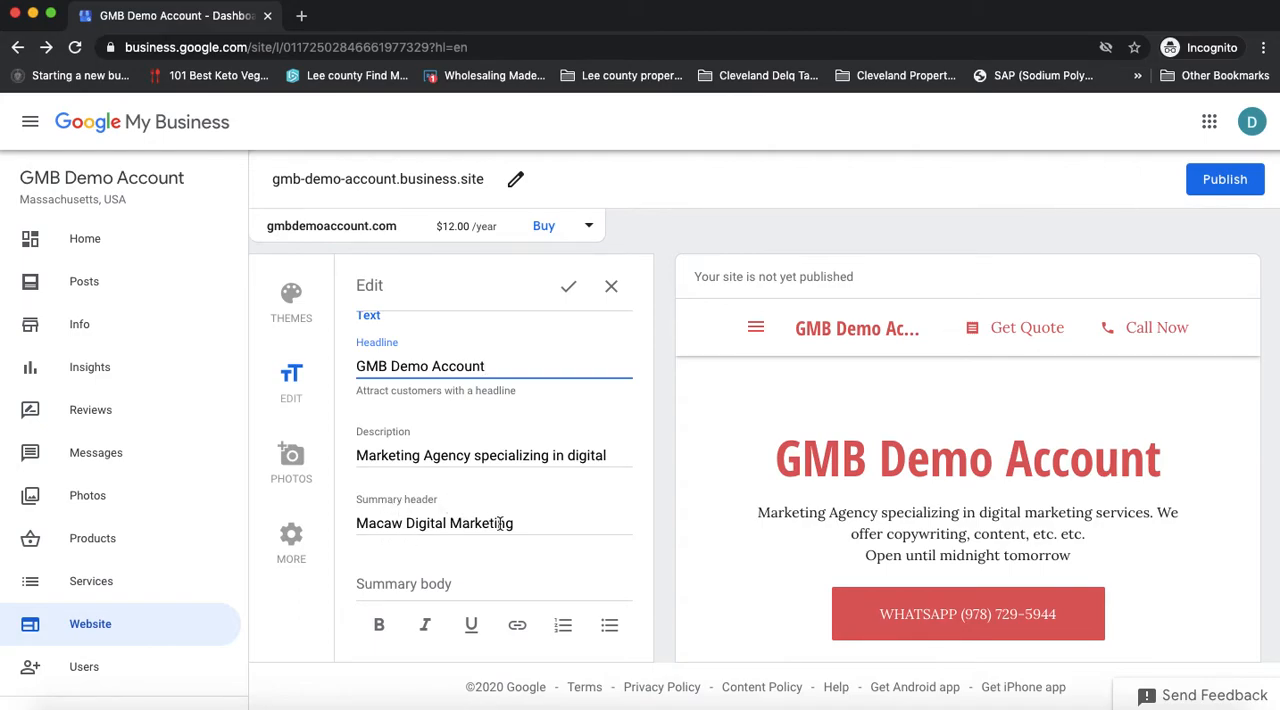
left_click(445, 455)
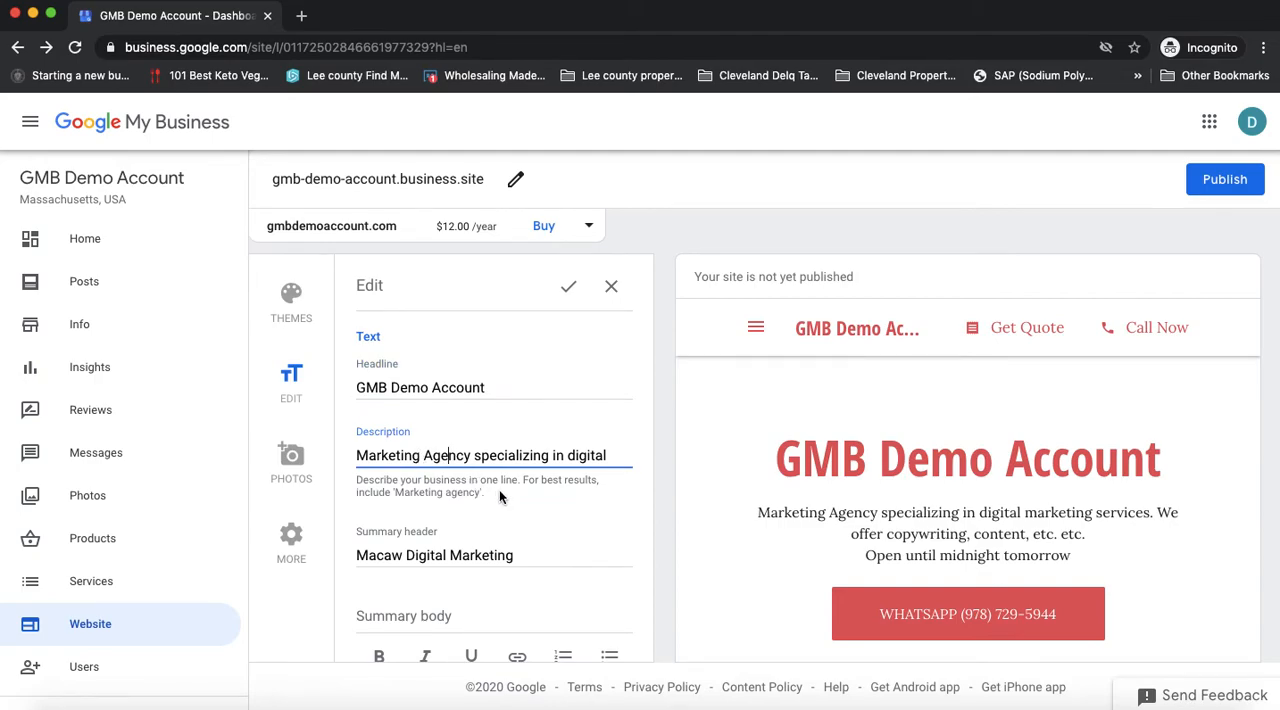
left_click_drag(608, 455, 475, 455)
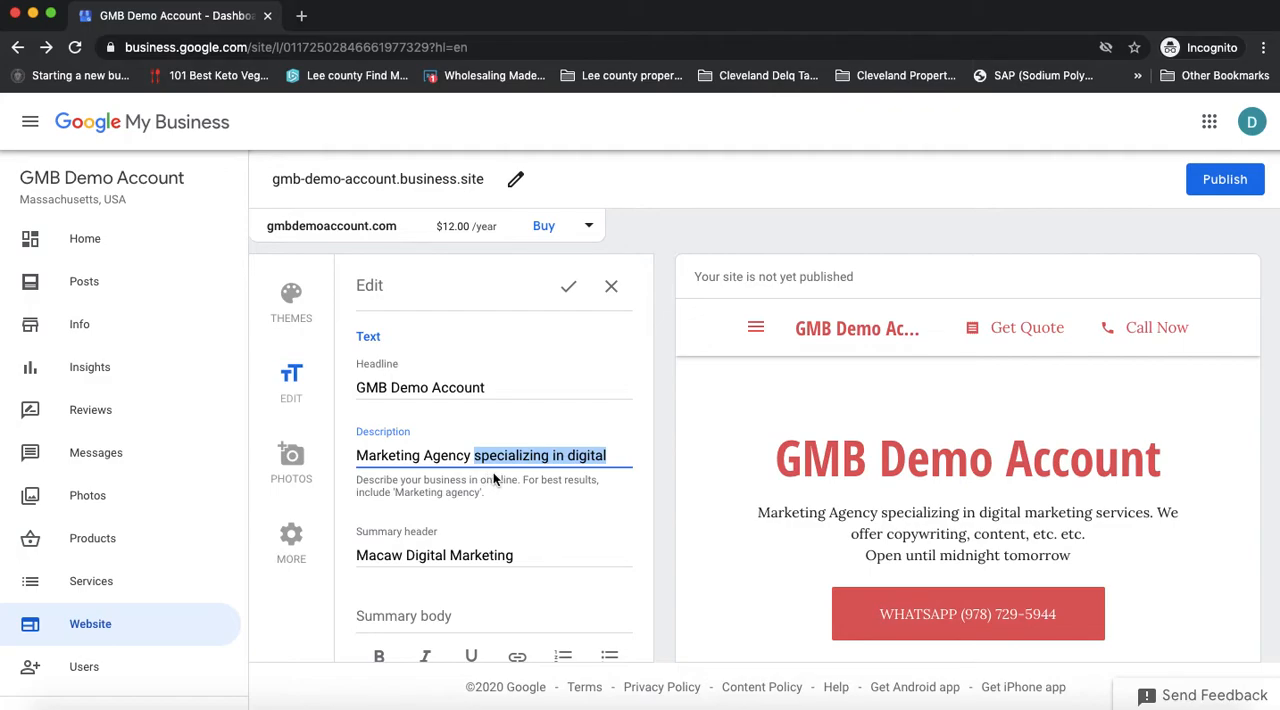
left_click(358, 486)
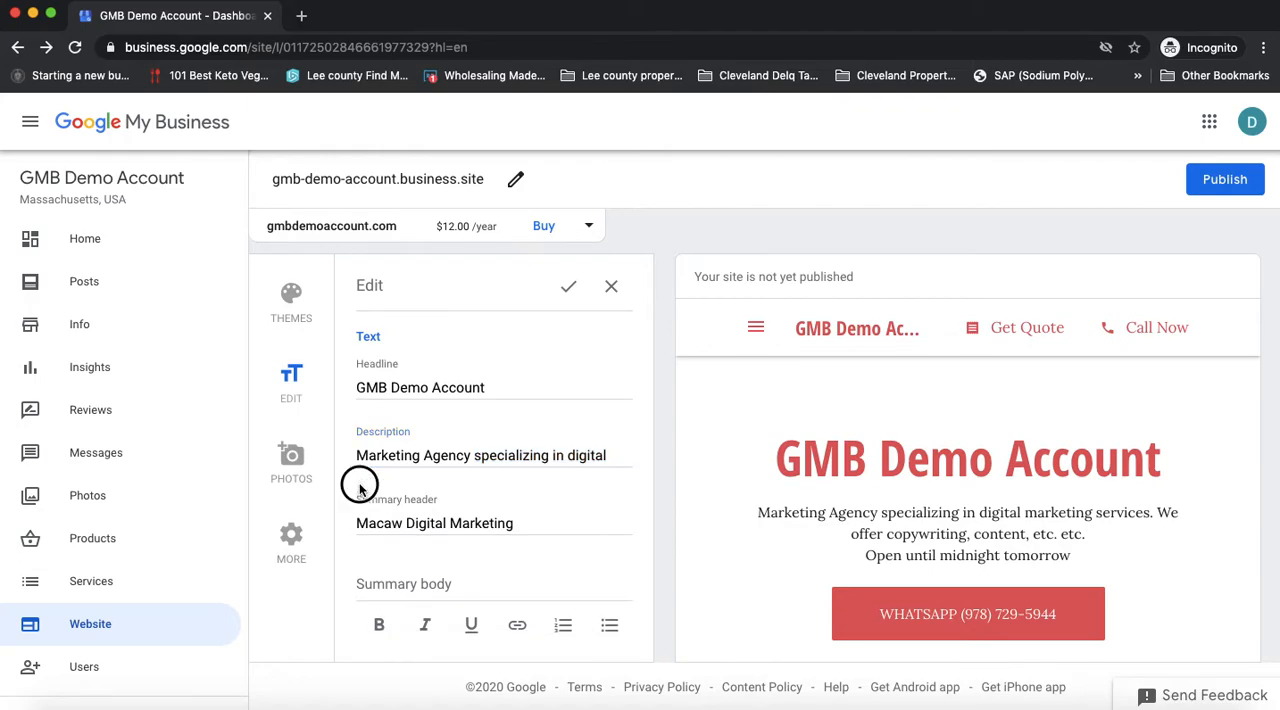
Step: Shorten the website's Description to "Marketing Agency specializing in digital marketing."
left_click(434, 458)
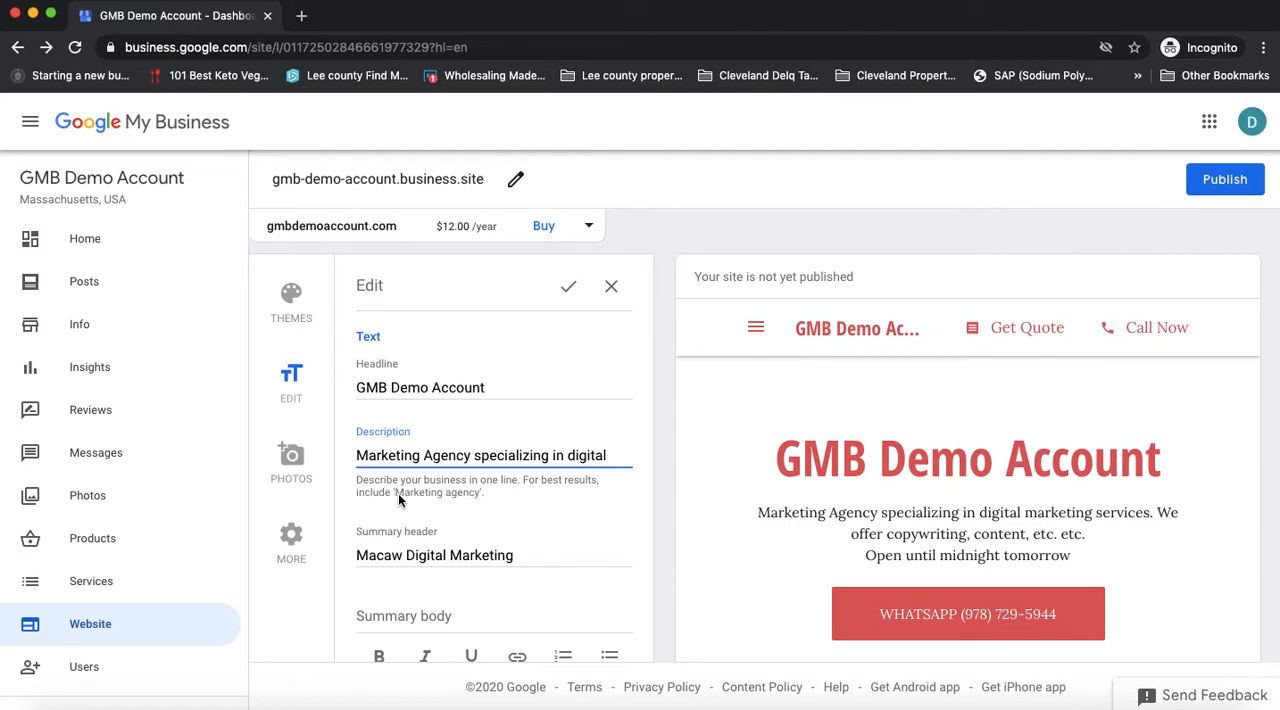
left_click(471, 492)
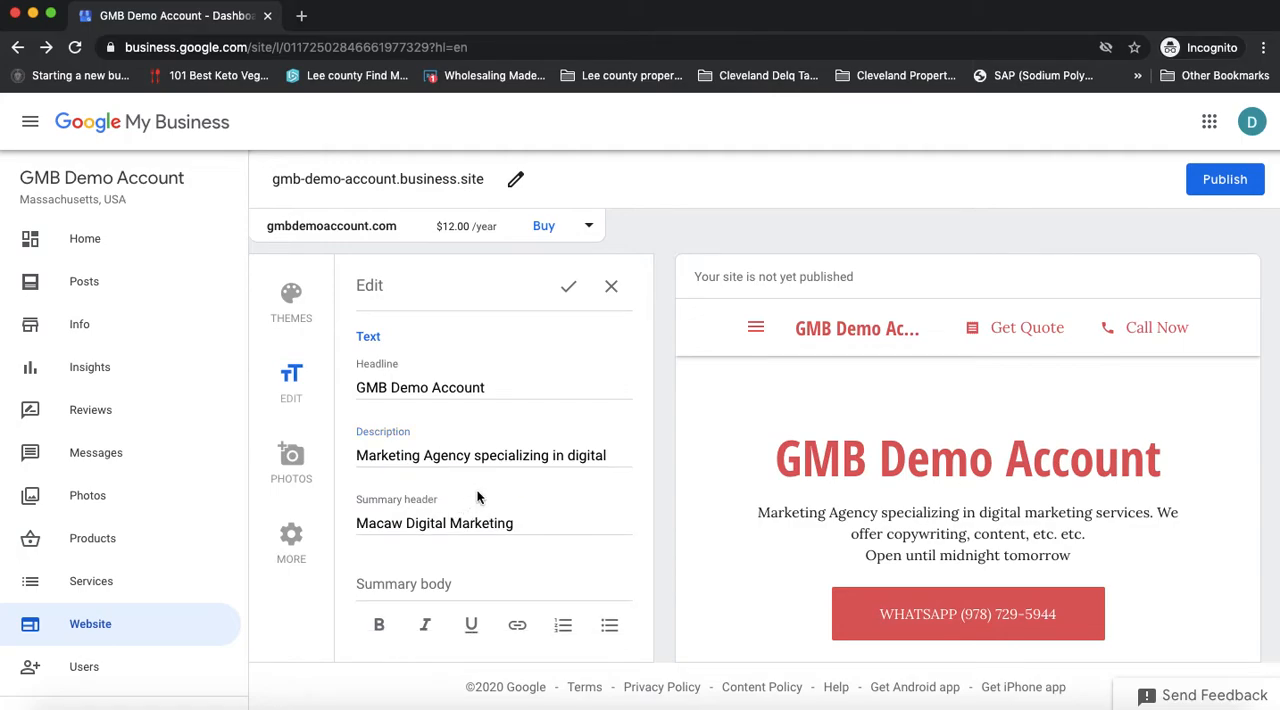
left_click(455, 494)
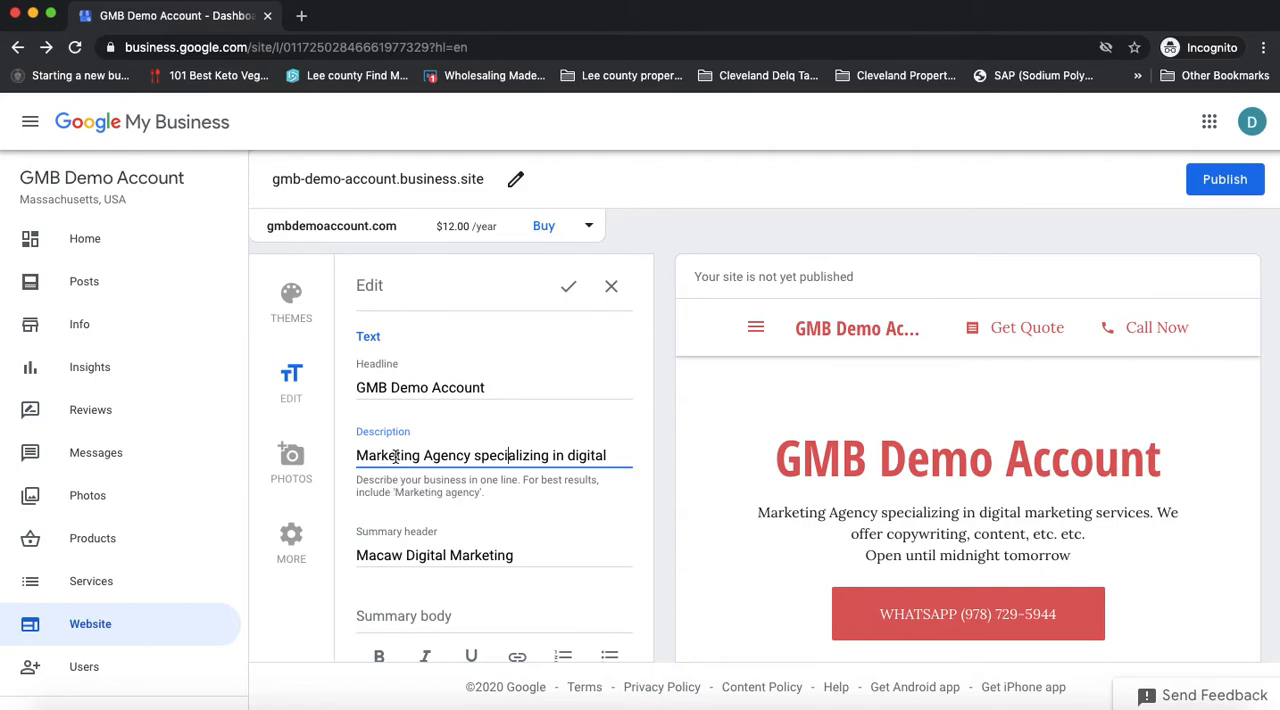
left_click(611, 456)
type("marketing")
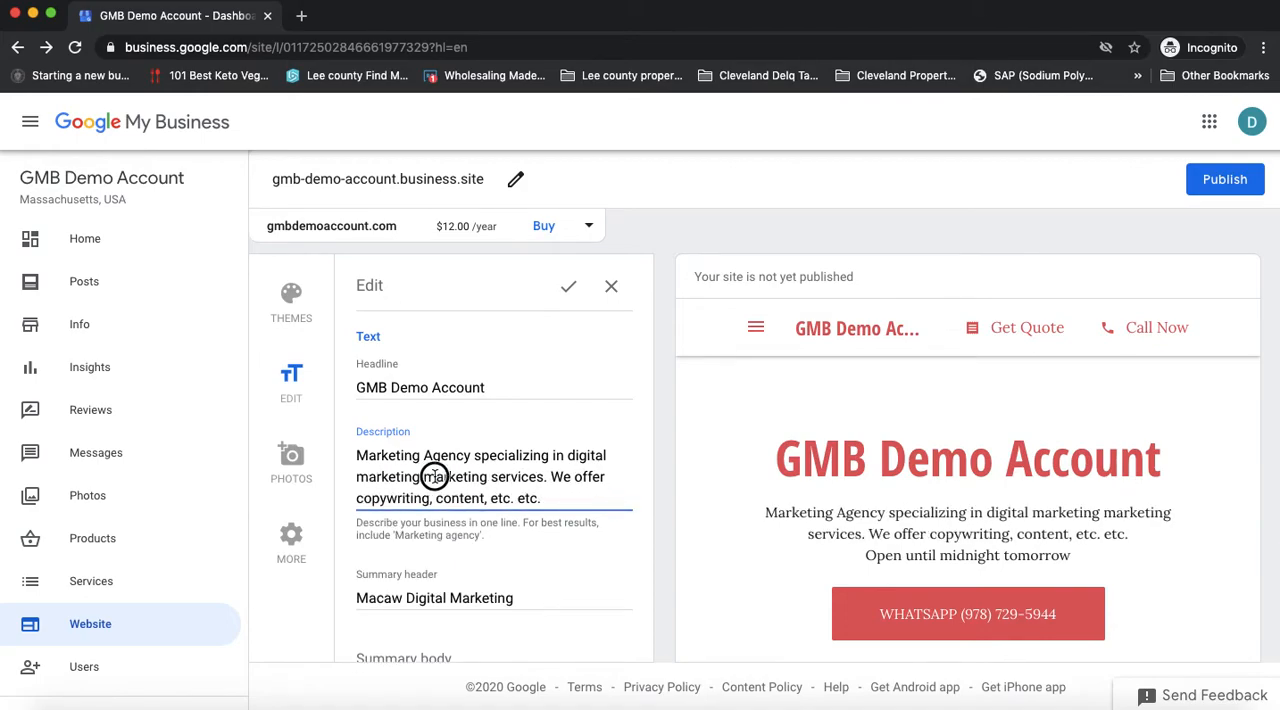
left_click_drag(425, 477, 562, 499)
key("BackSpace")
key("BackSpace")
type(".")
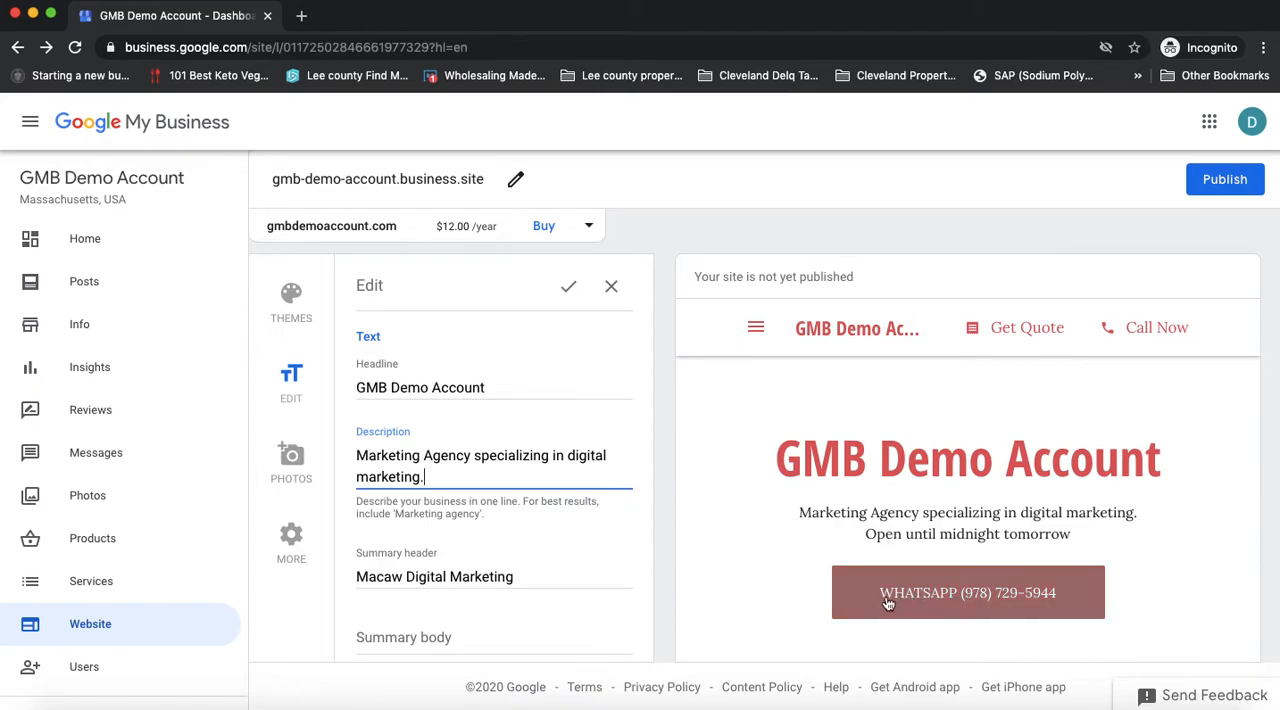
Step: Set the website's primary button to Call Now
scroll(435, 388, "up", 2)
left_click(420, 376)
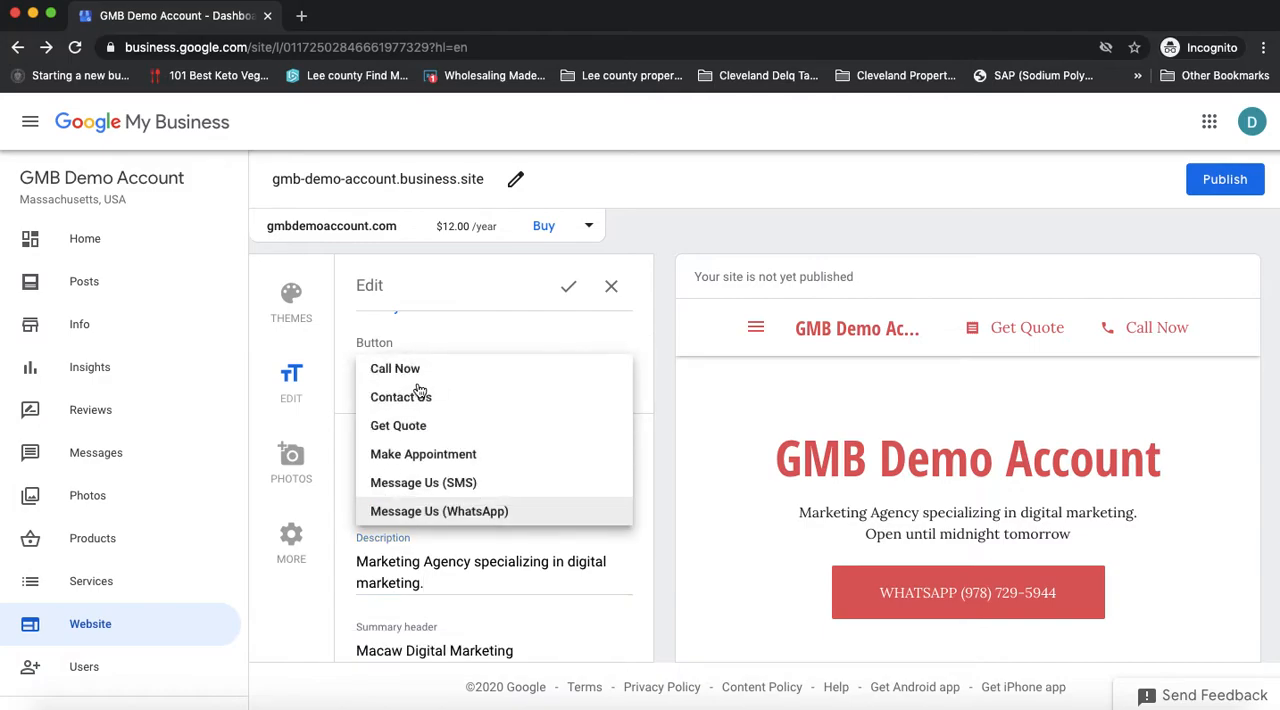
left_click(408, 369)
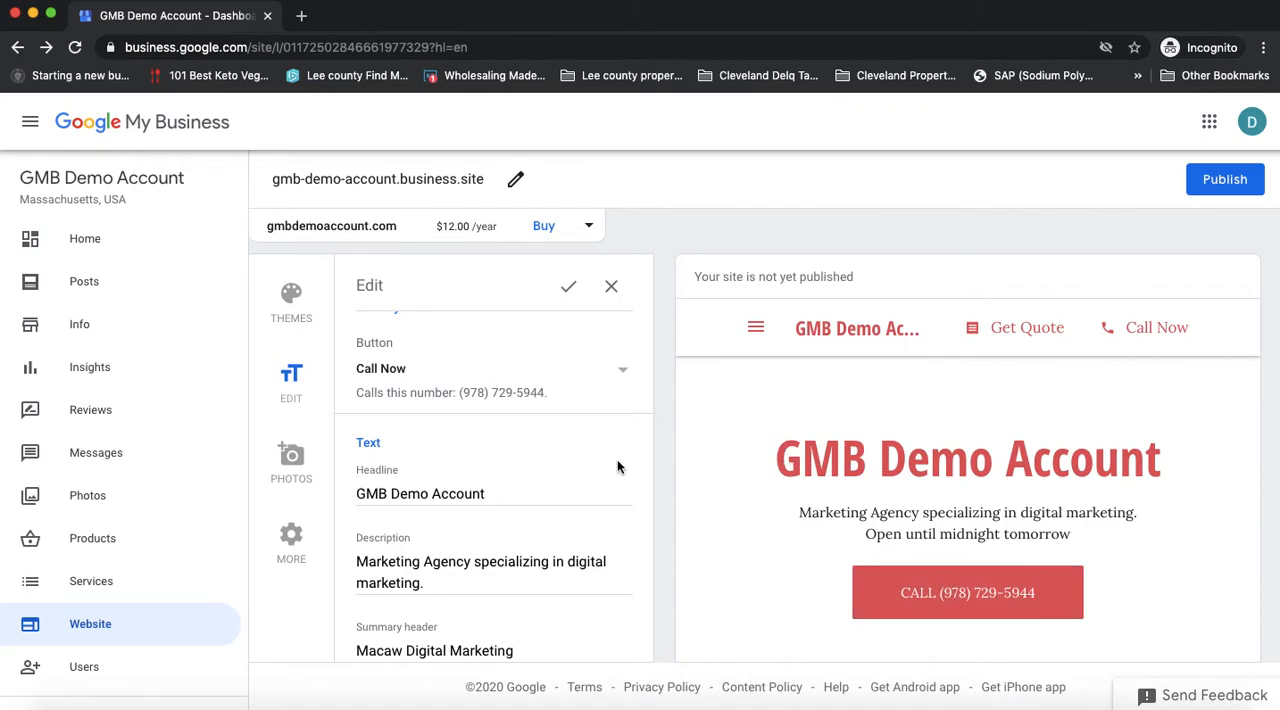
Step: Begin the Summary body with "We offer the best copywriting services in Cape Coral."
scroll(437, 492, "down", 3)
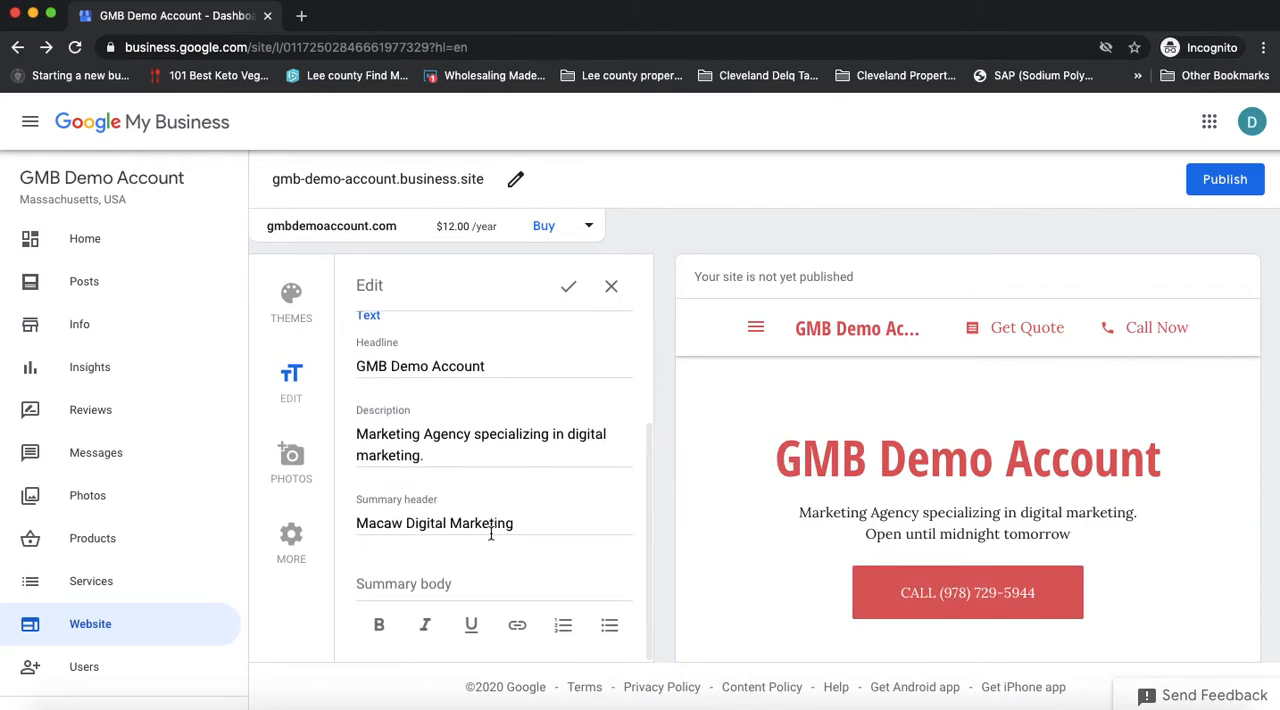
left_click(453, 583)
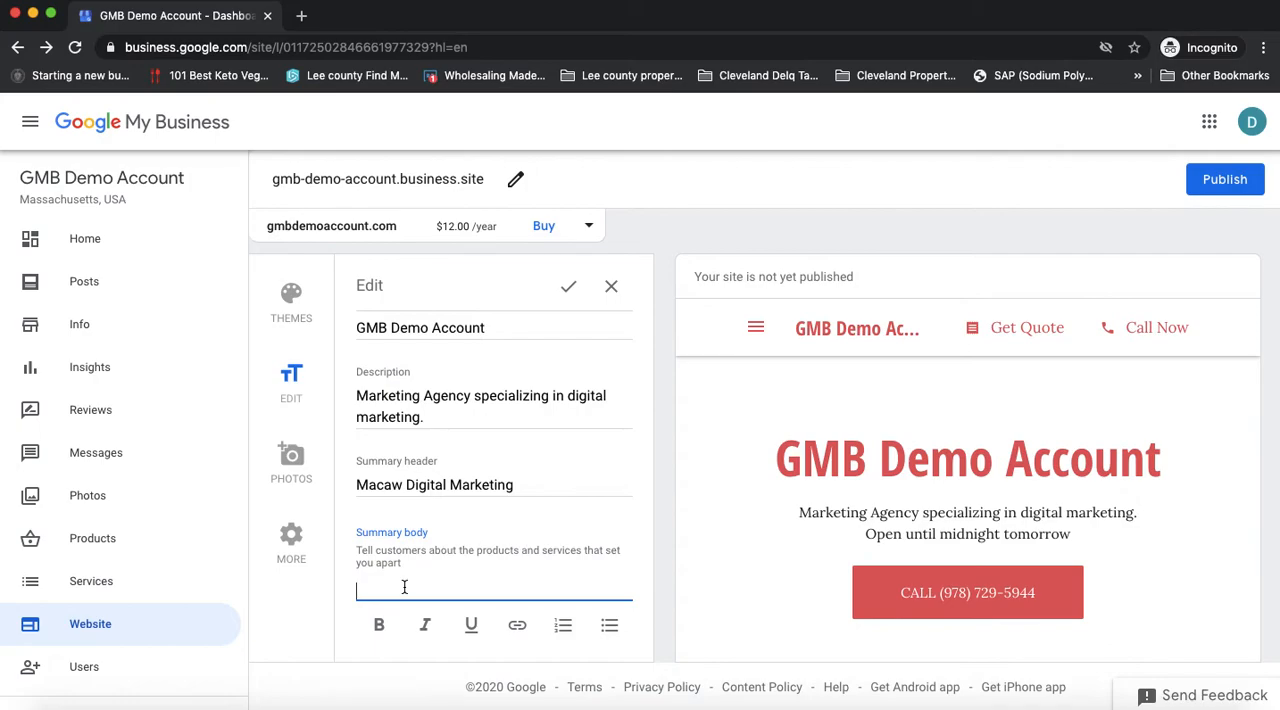
type("M")
key("BackSpace")
type("We offer c")
key("BackSpace")
type("the best c")
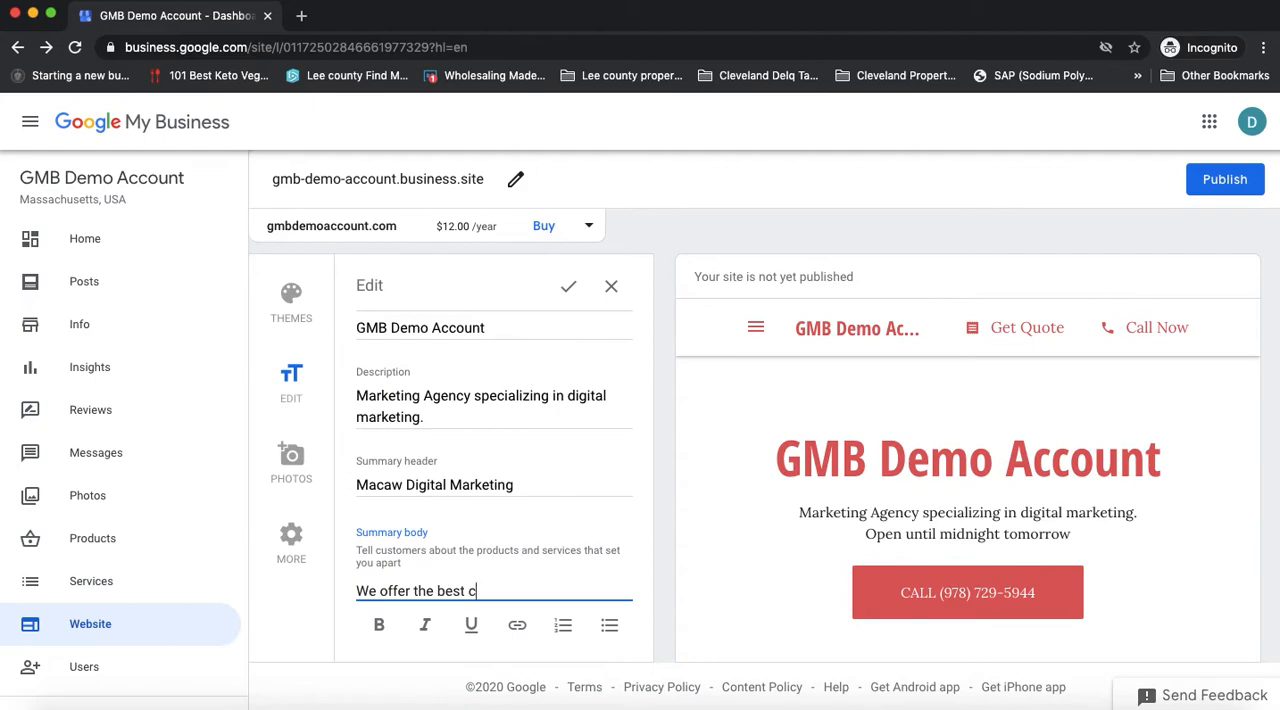
type("opywriting services i")
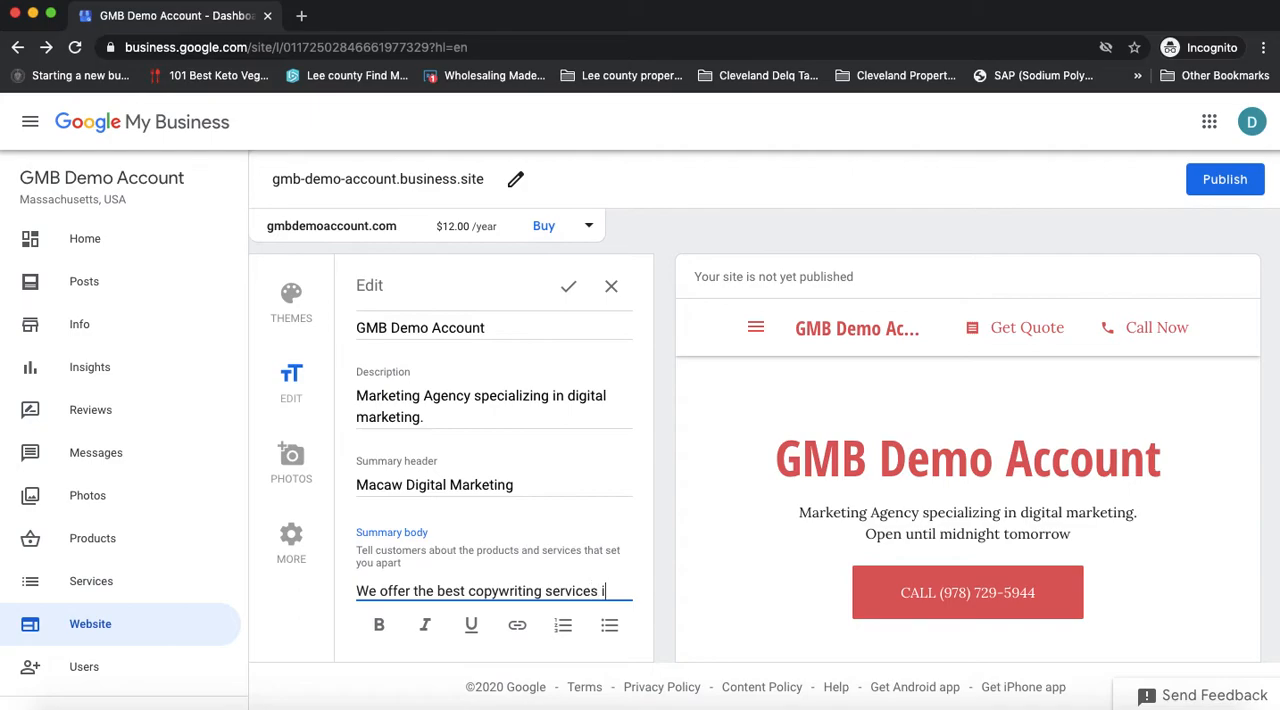
type("n Cape Coral")
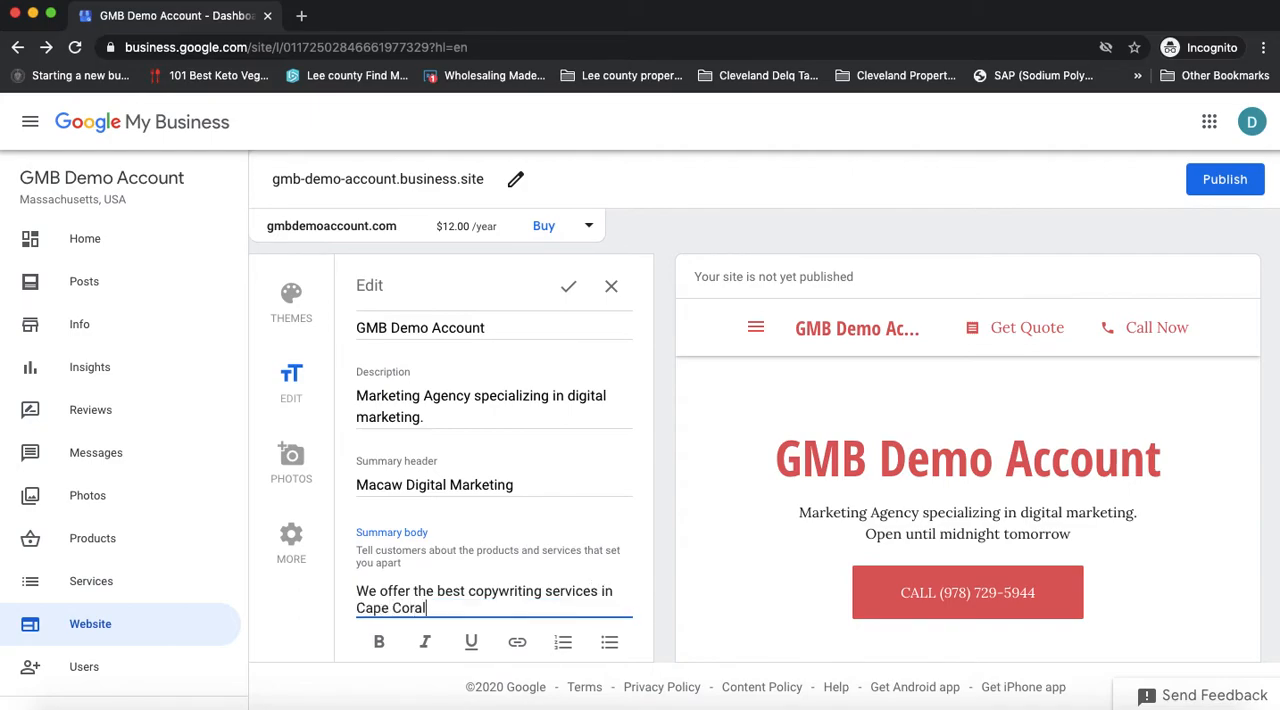
type(". We have been servicing Cape C")
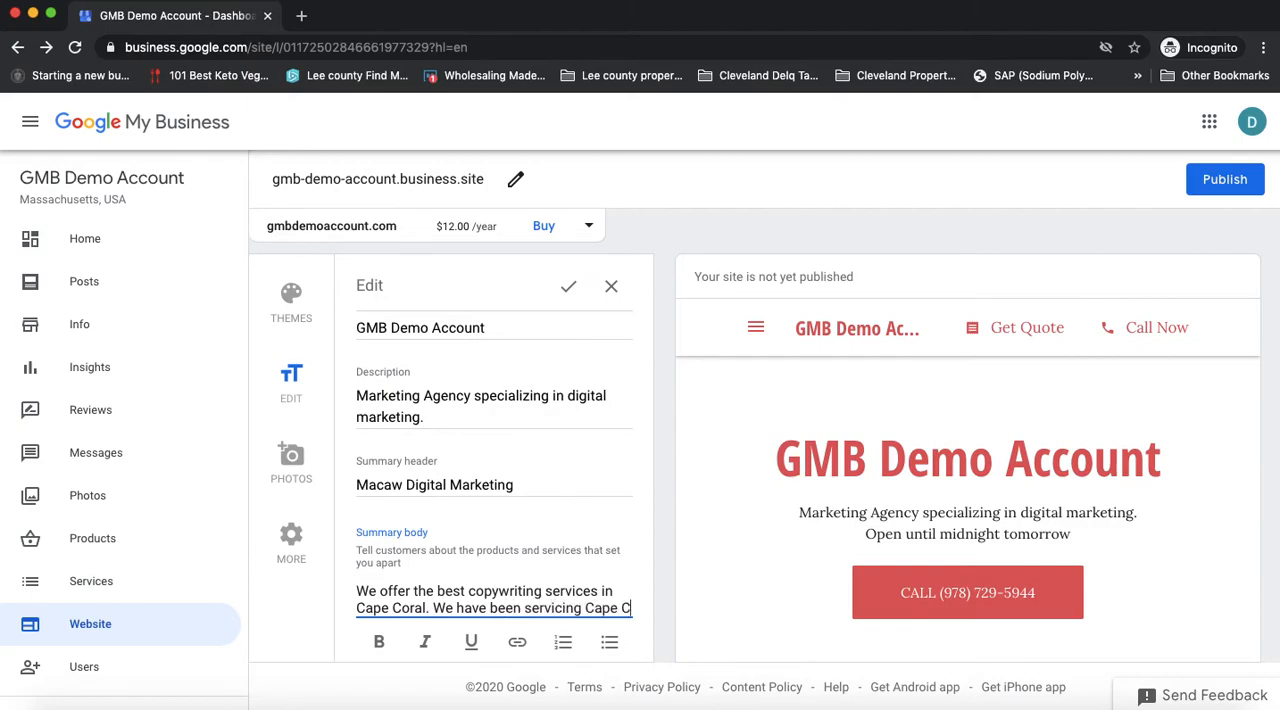
type("oral for x ")
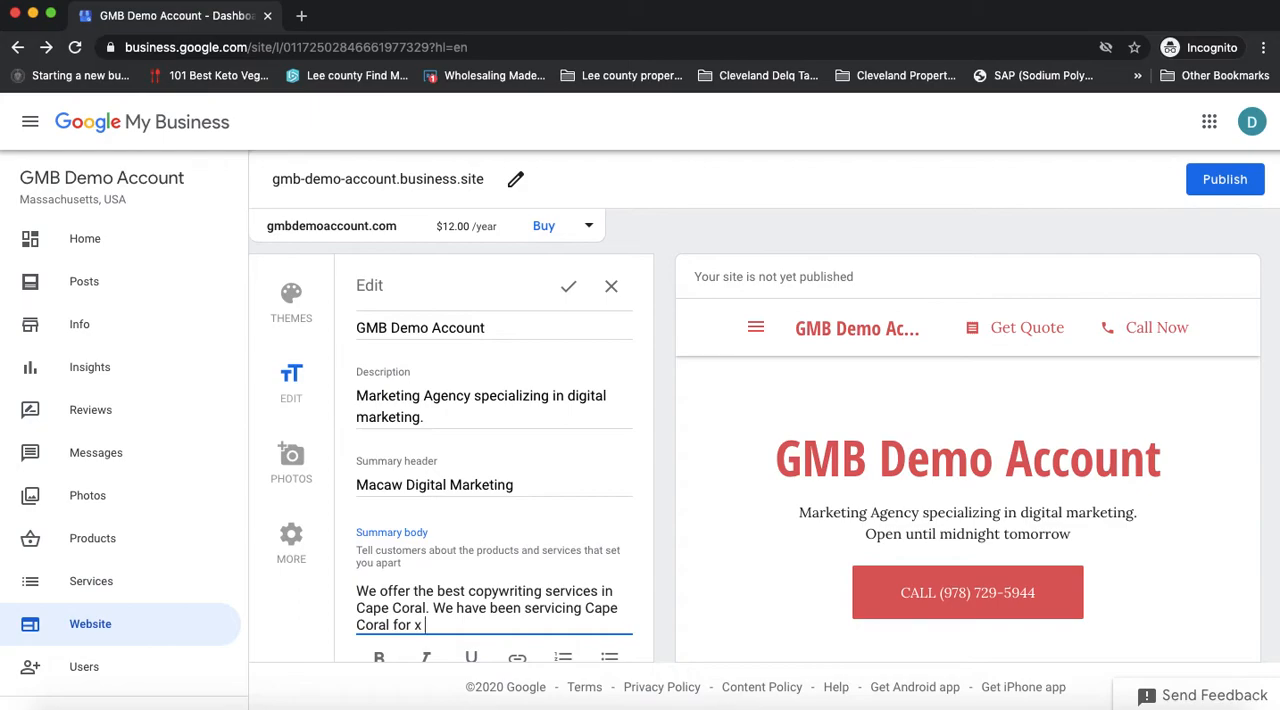
type("amount of years. Let s")
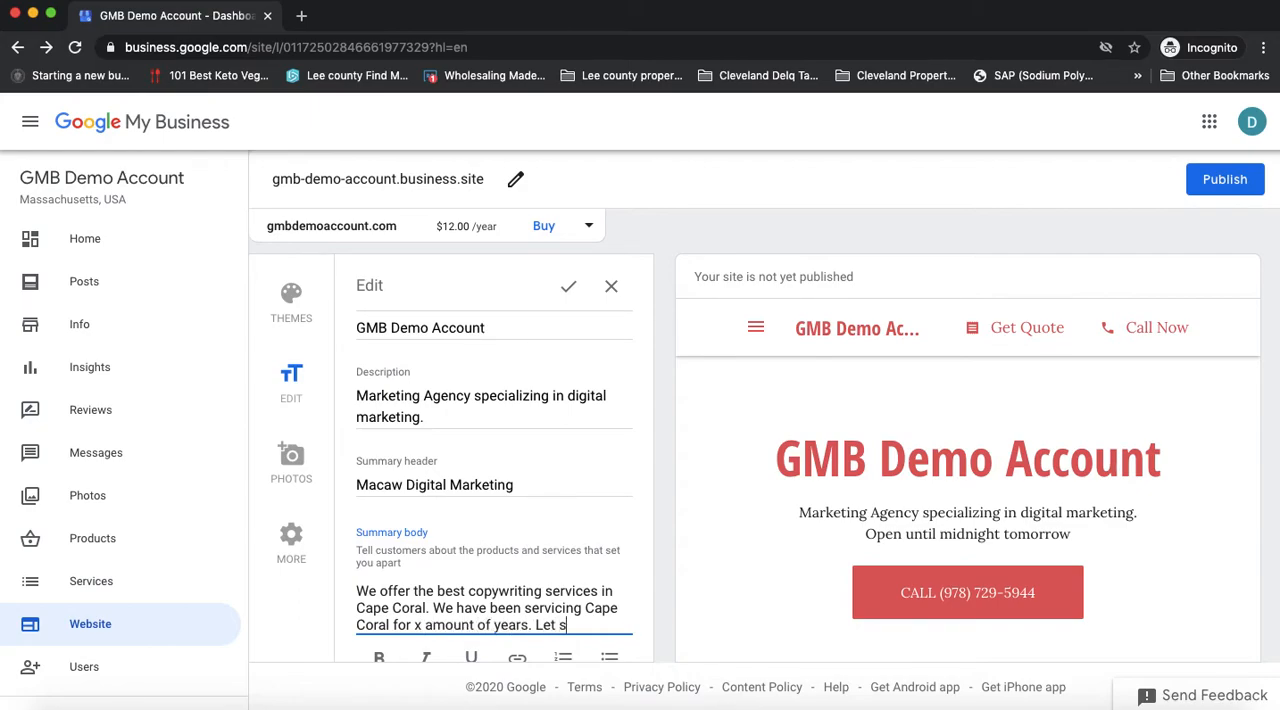
Step: Complete the Summary body with "Let us help you with copywriting, content strategy, direct repsonse ads," and save the text edits
key("BackSpace")
type("us help you with")
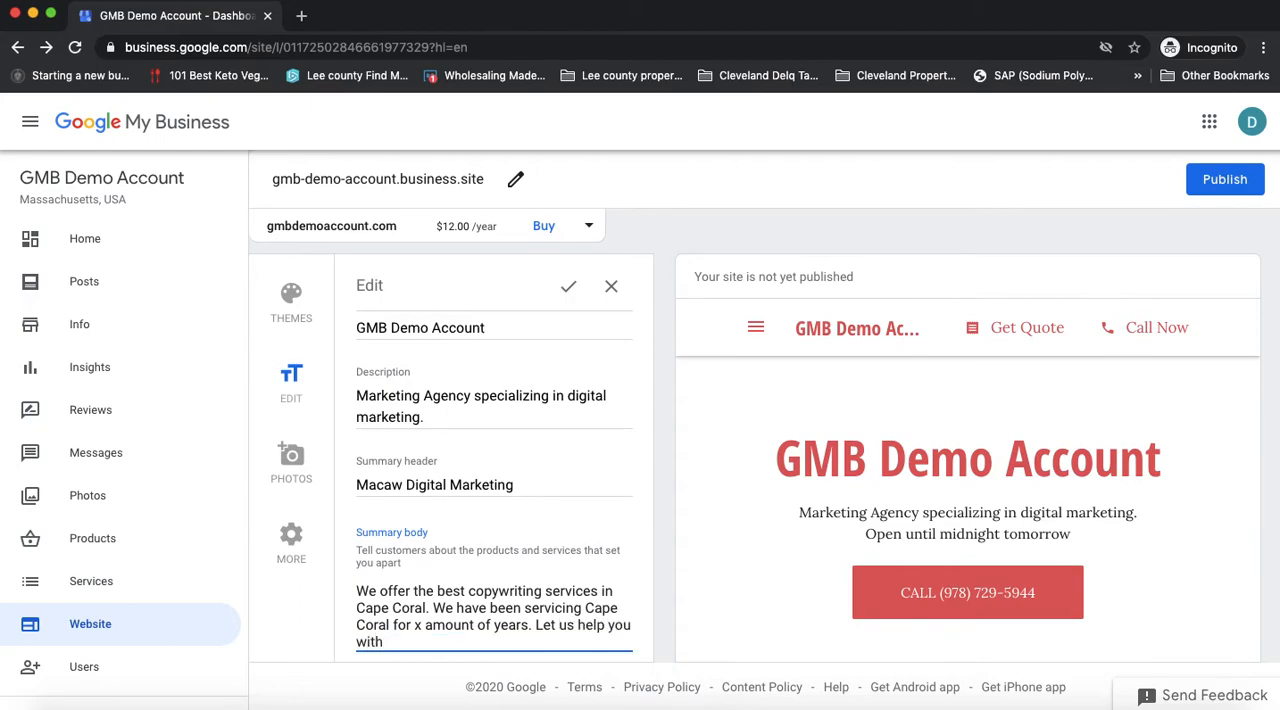
type(" copywriting, content strat")
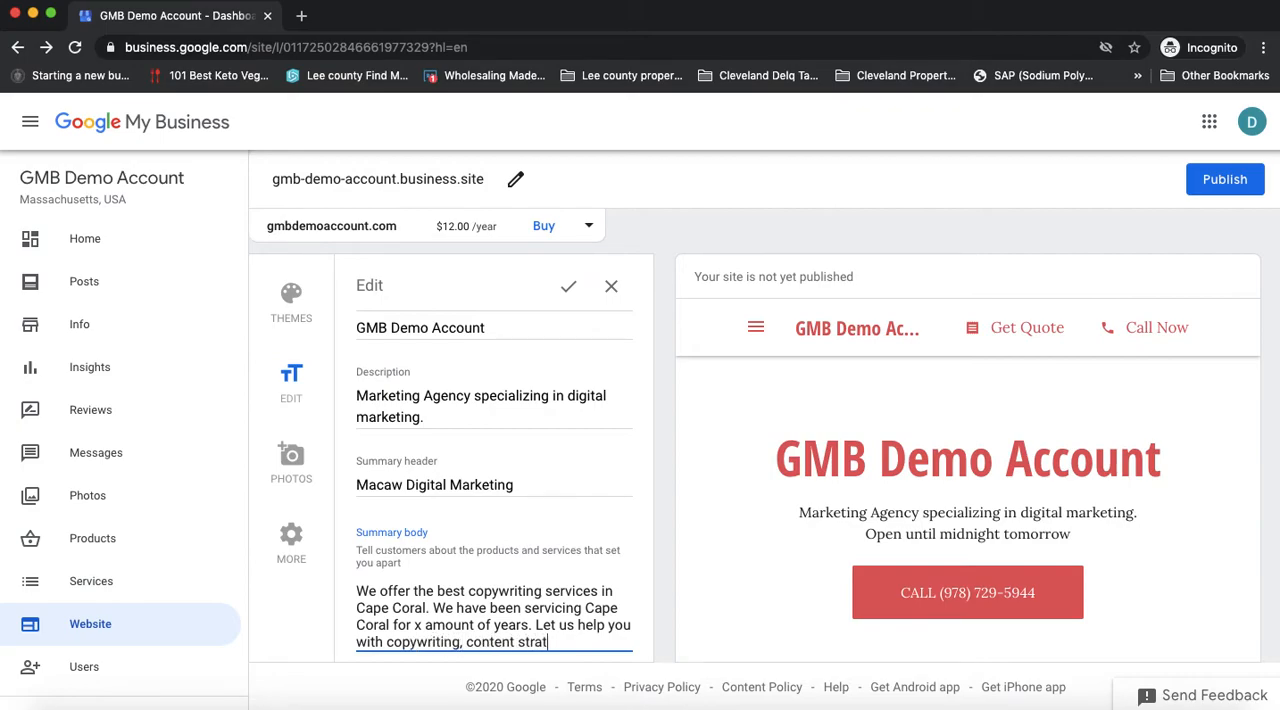
type("egy, direct repsonse ads,")
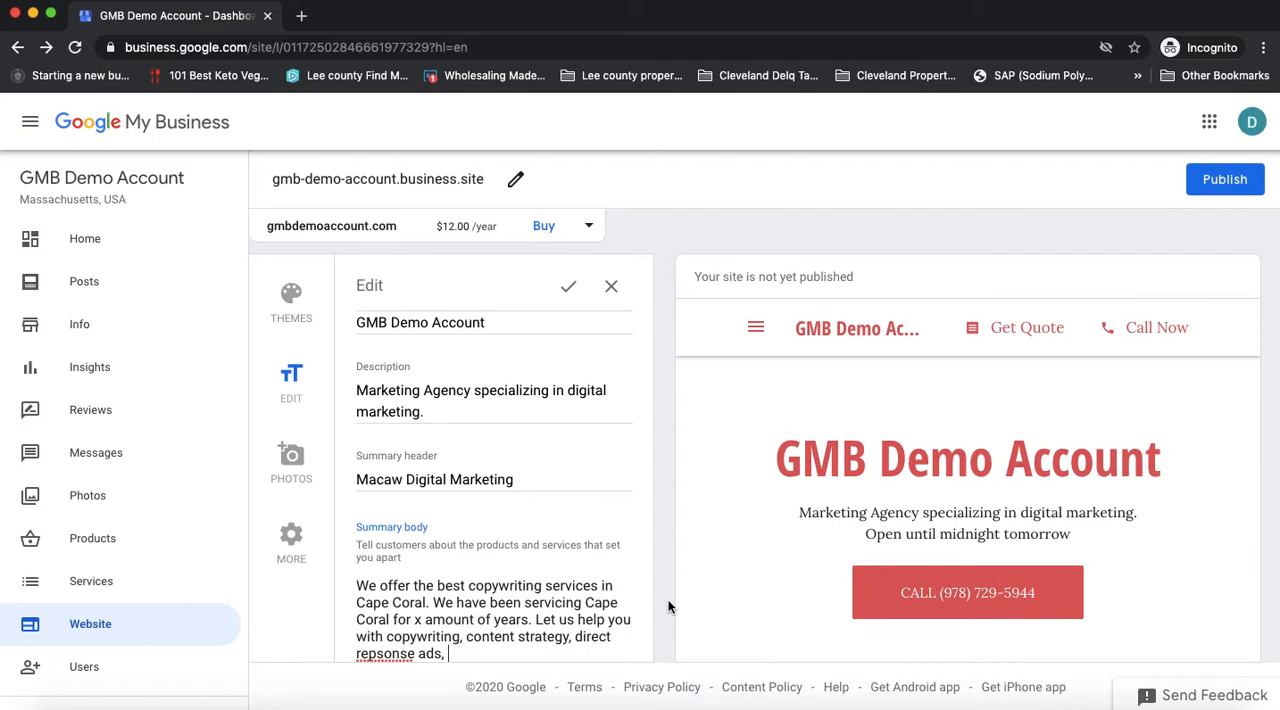
left_click(530, 620)
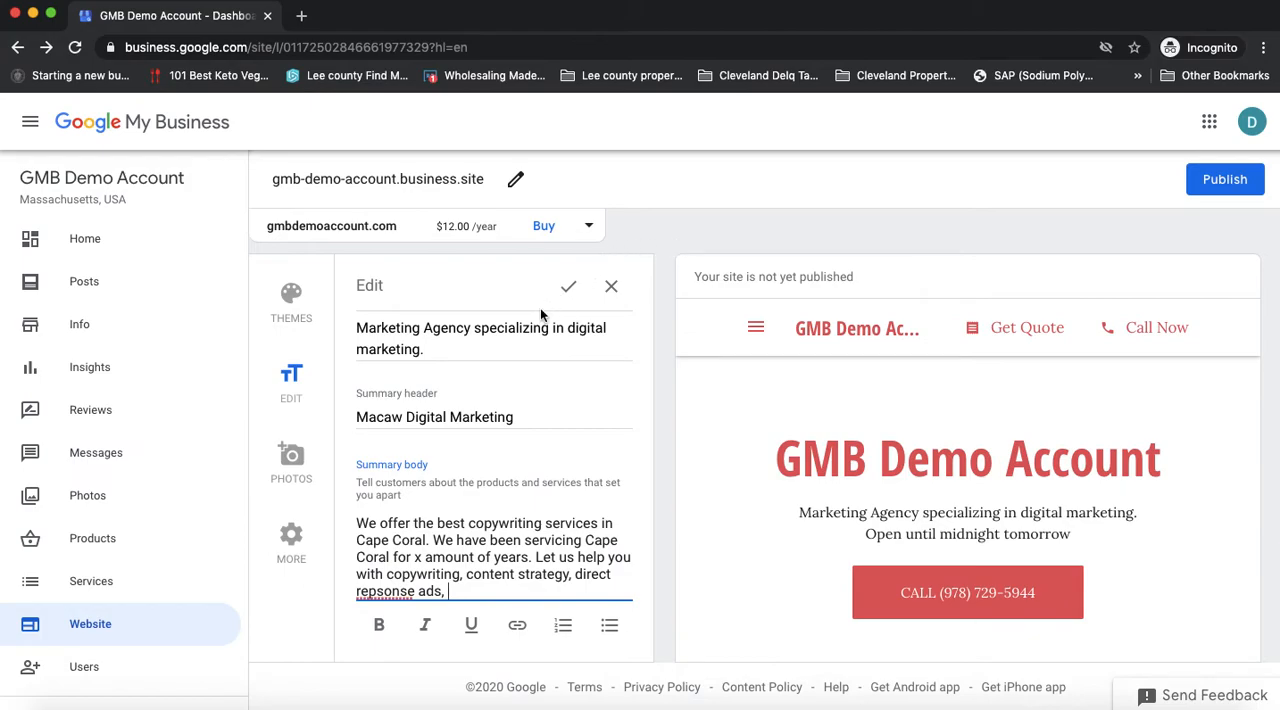
left_click(570, 288)
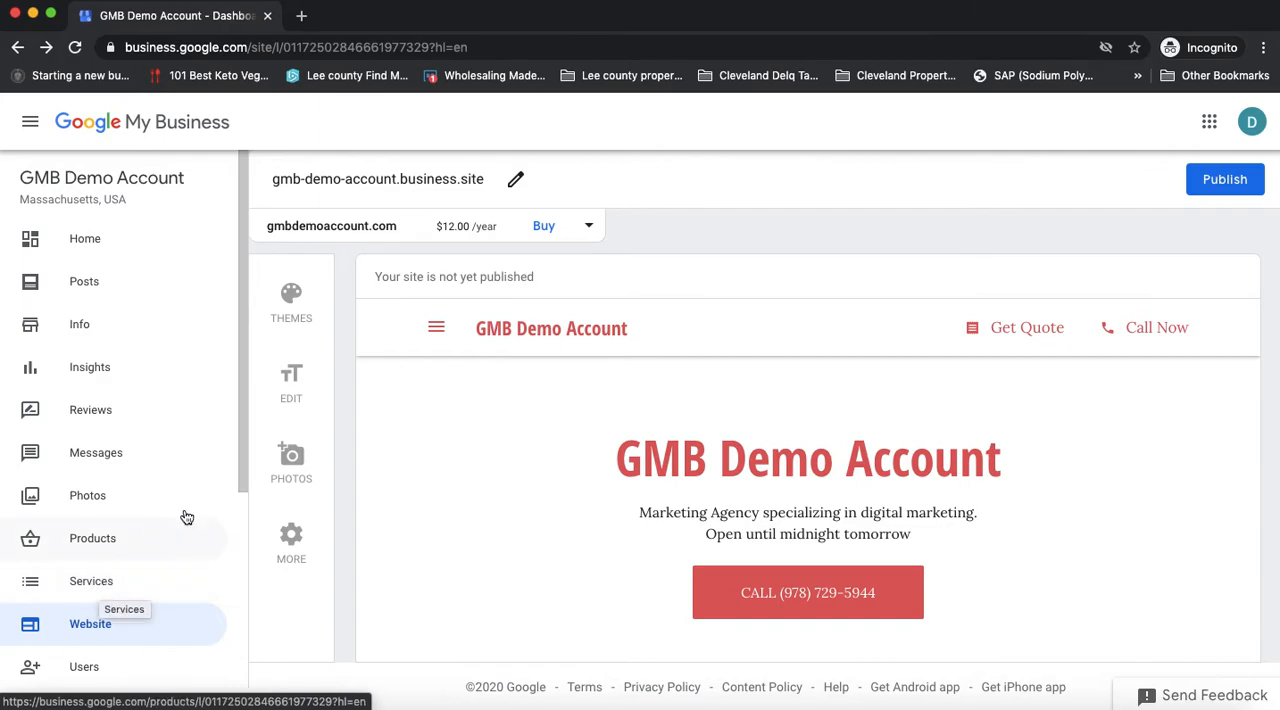
Step: Reopen the website's text settings, review the Summary body and save the settings again
left_click(292, 385)
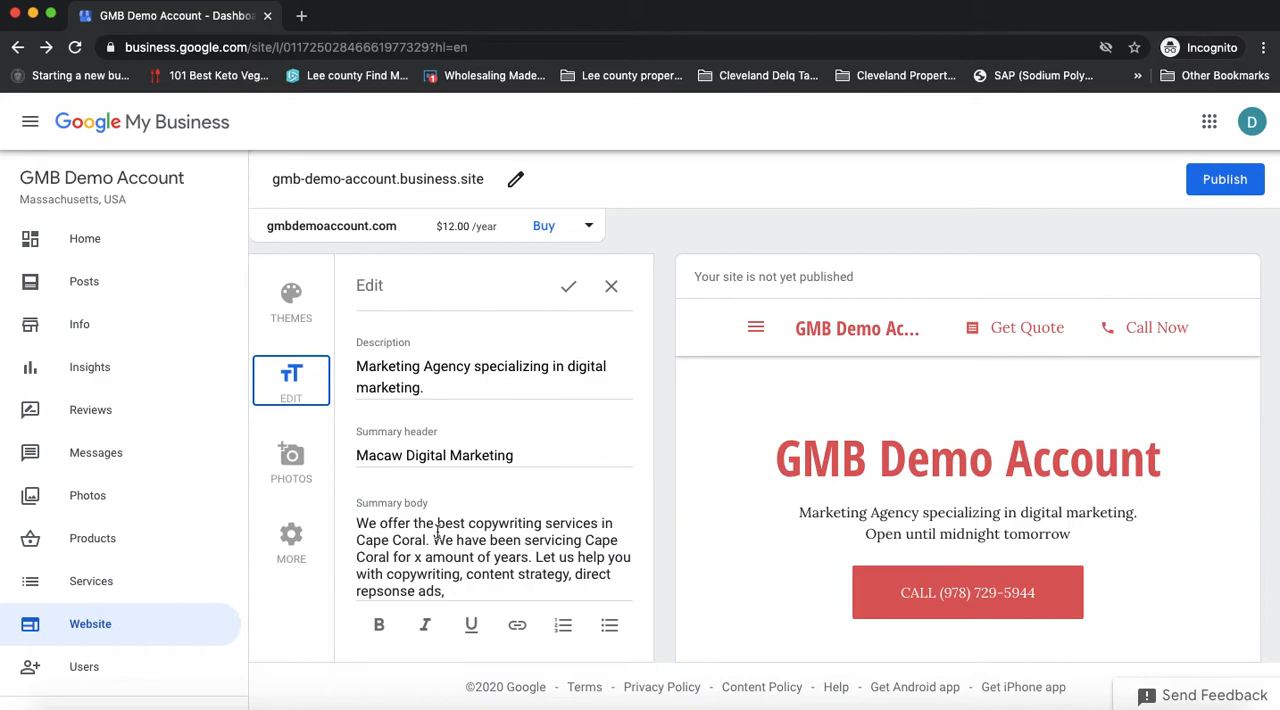
left_click(461, 586)
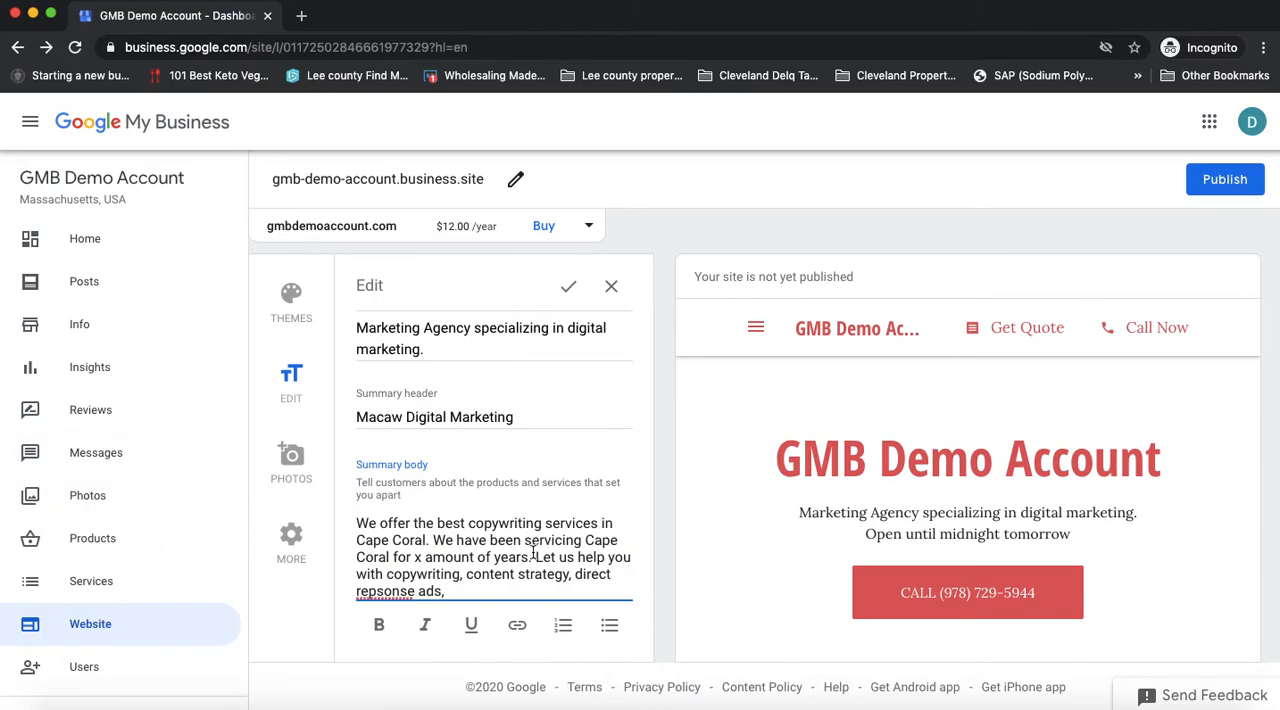
left_click(567, 287)
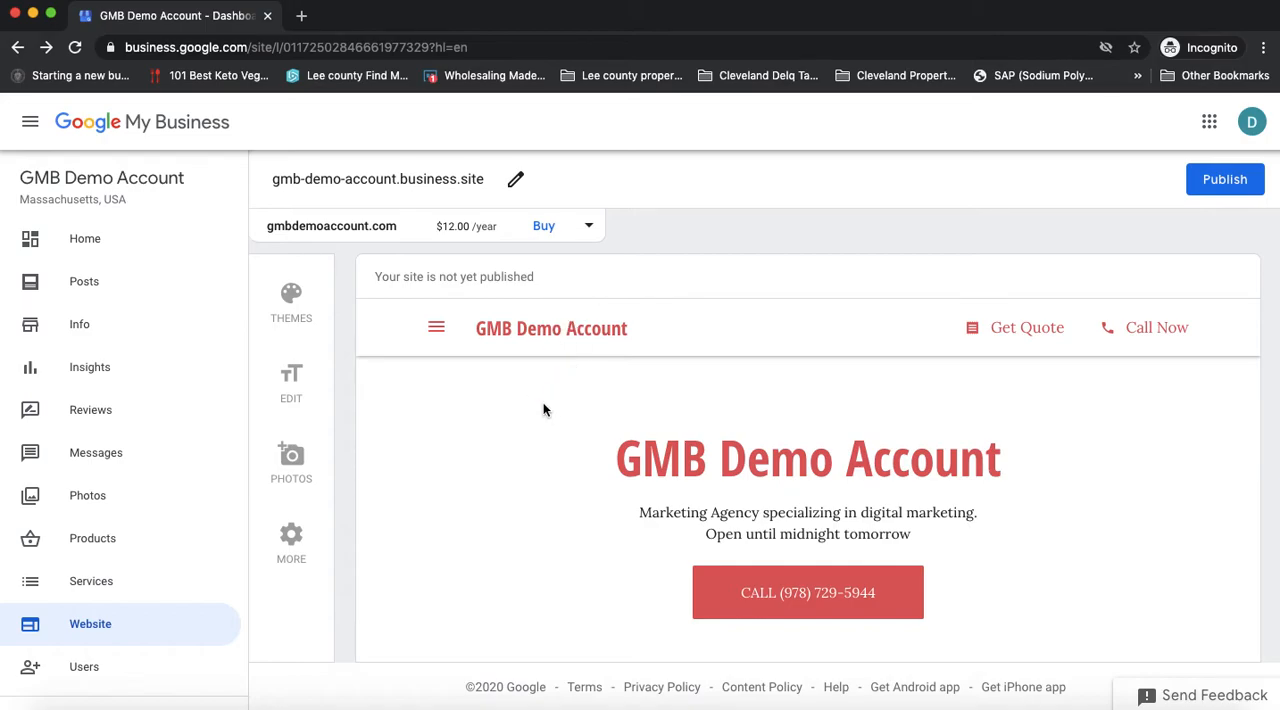
Step: Look at the header area of the site preview, and view the gallery image upload dialog without adding a photo
scroll(546, 462, "down", 5)
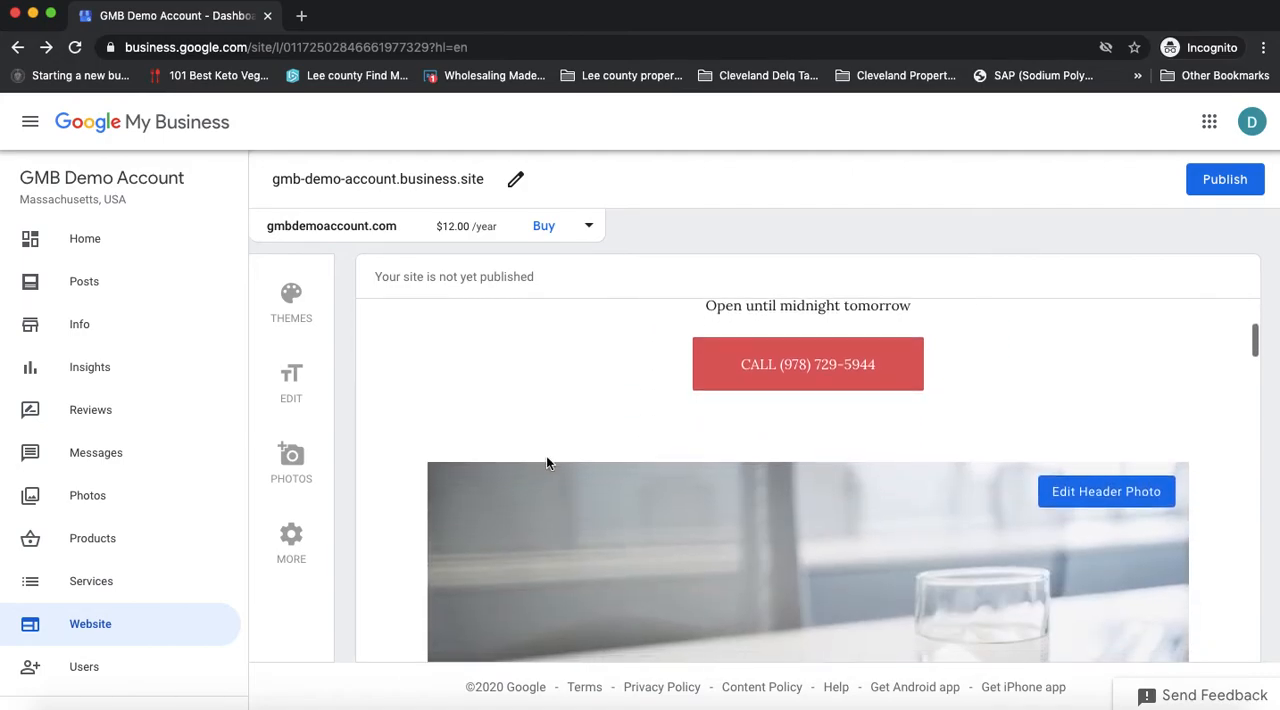
scroll(545, 462, "up", 5)
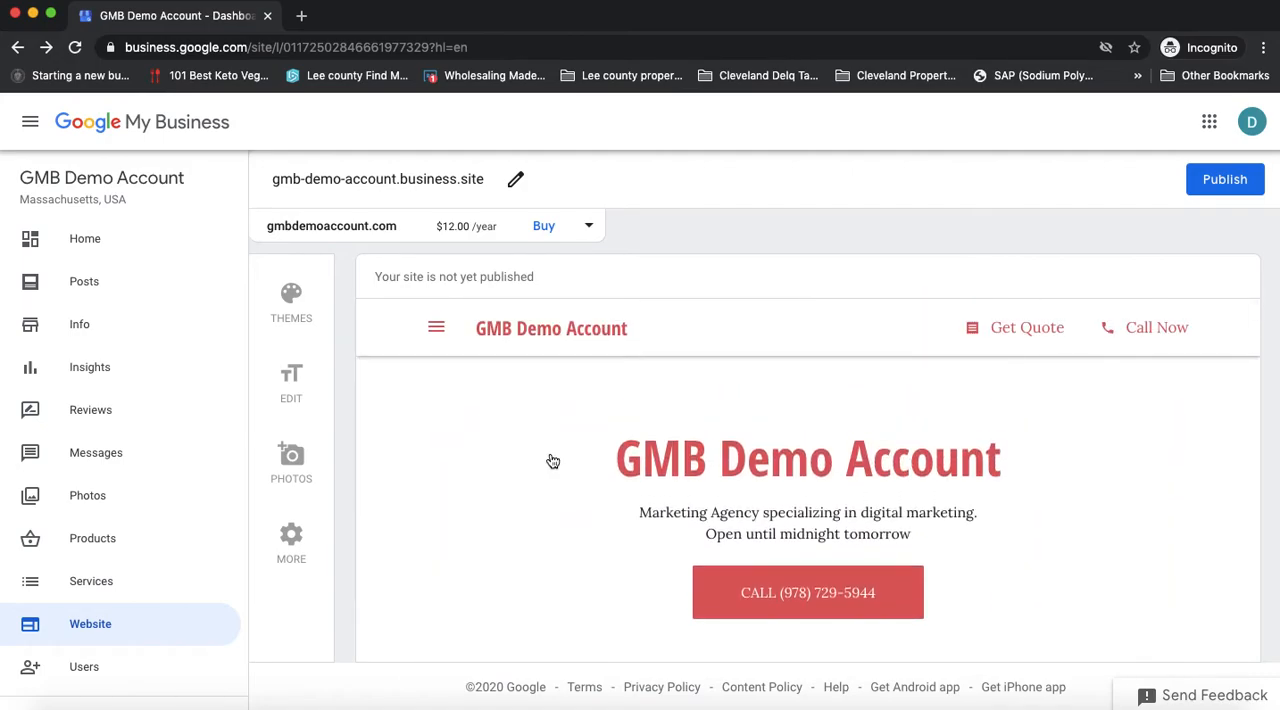
left_click(305, 457)
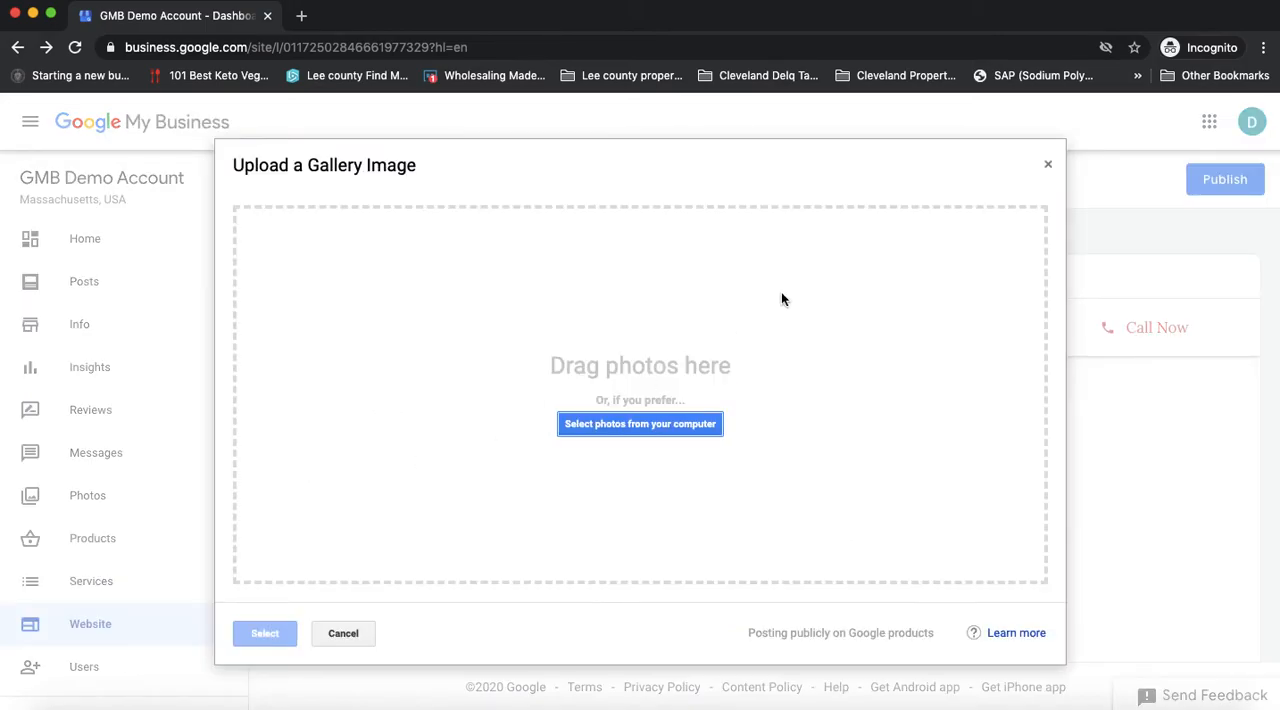
left_click(1048, 164)
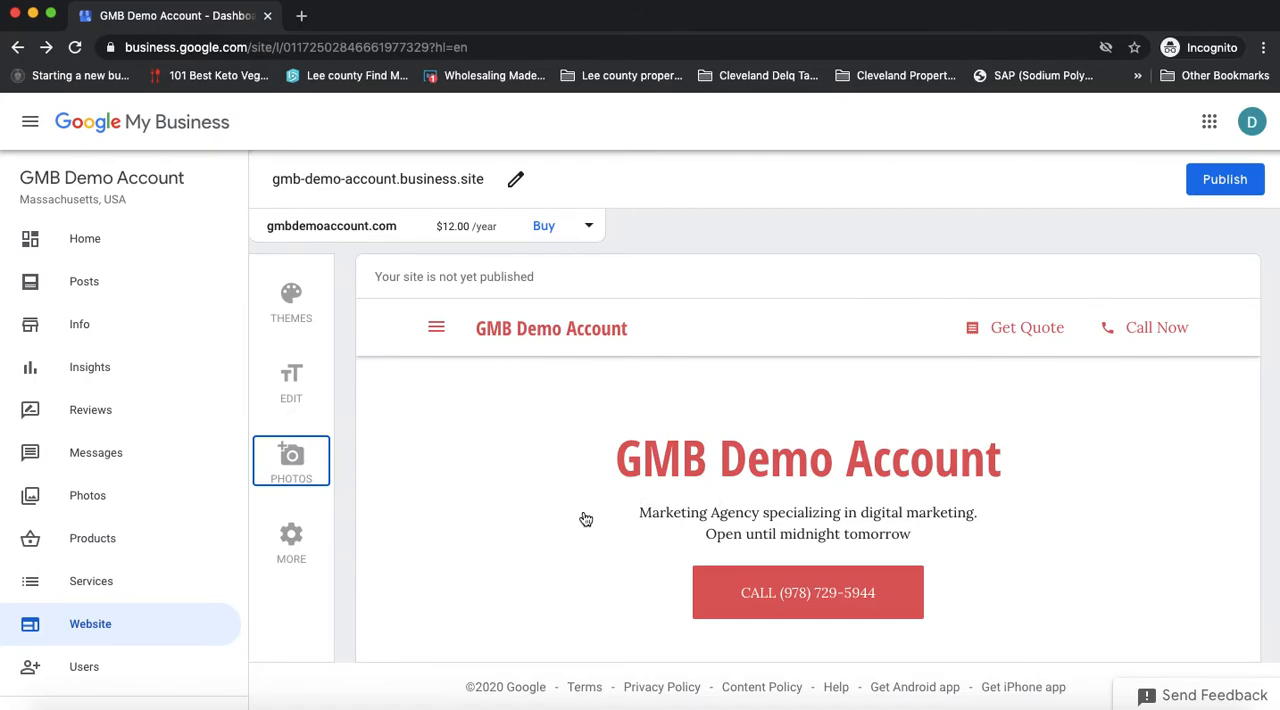
Step: Examine the site preview from the header photo through the Updates and Testimonials sections to the Macaw Digital Marketing summary
scroll(585, 515, "down", 10)
scroll(590, 514, "up", 10)
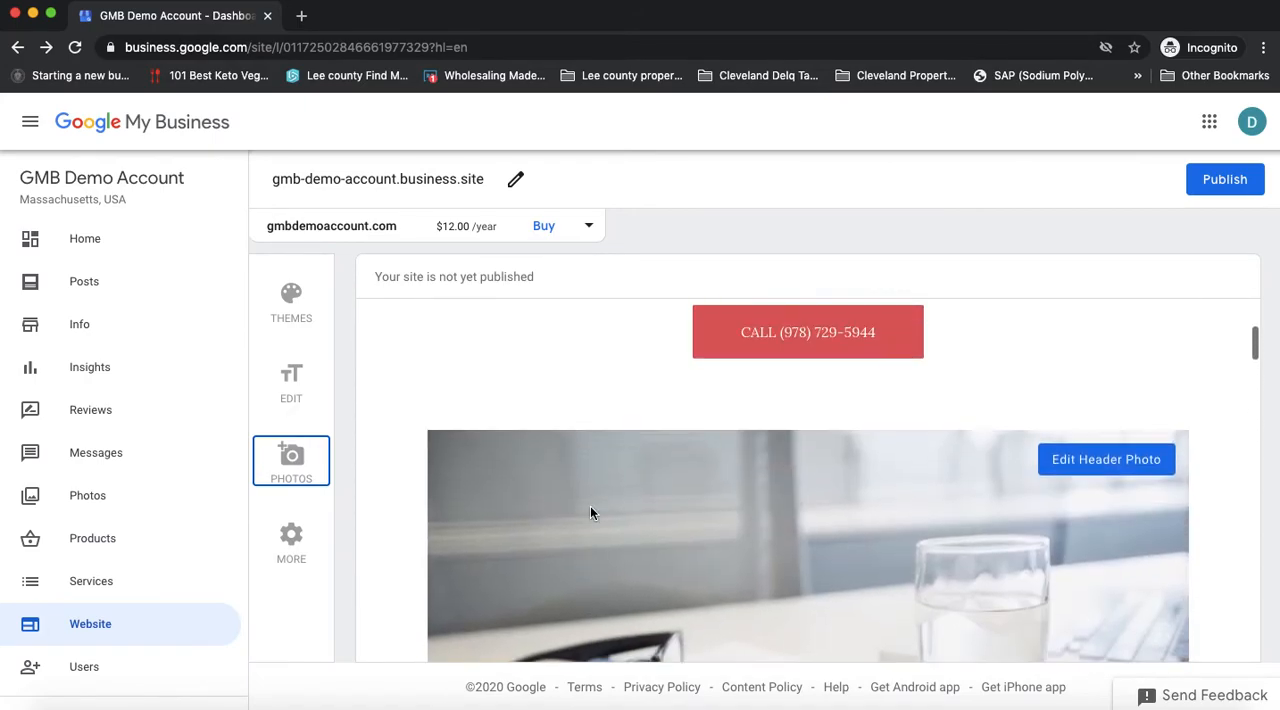
scroll(590, 514, "down", 3)
scroll(591, 512, "down", 8)
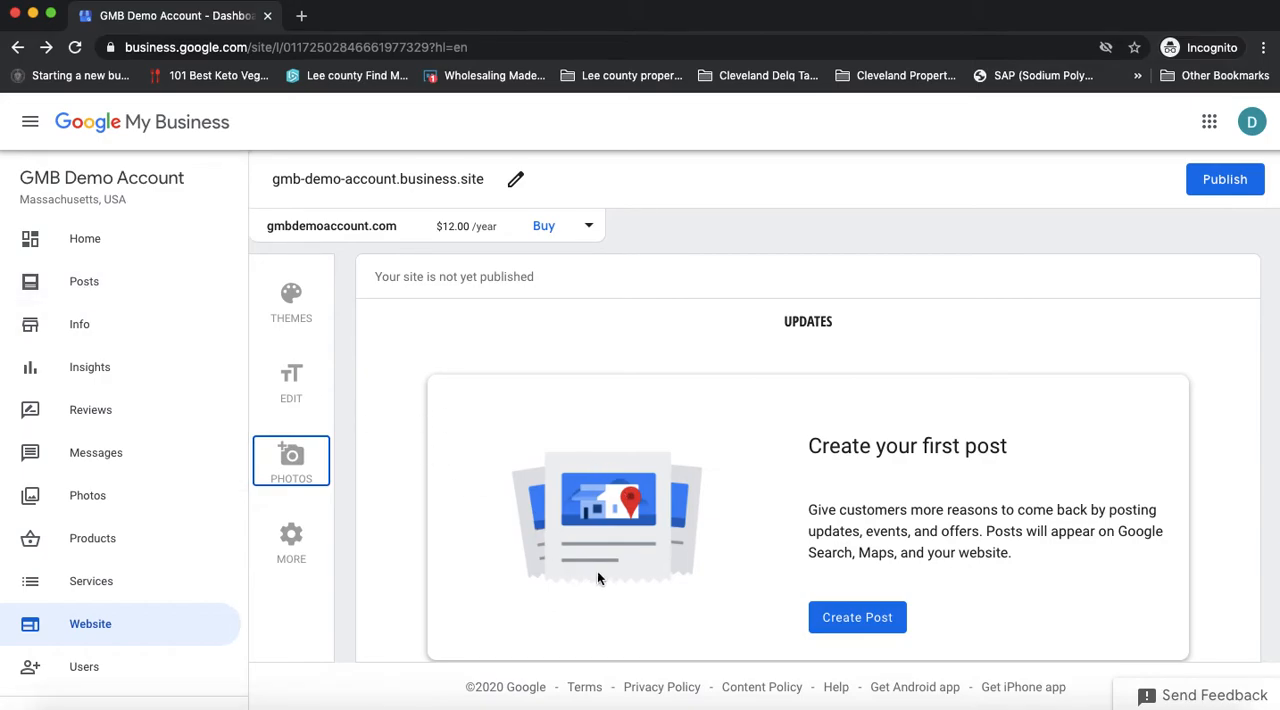
scroll(666, 507, "down", 5)
scroll(666, 510, "up", 5)
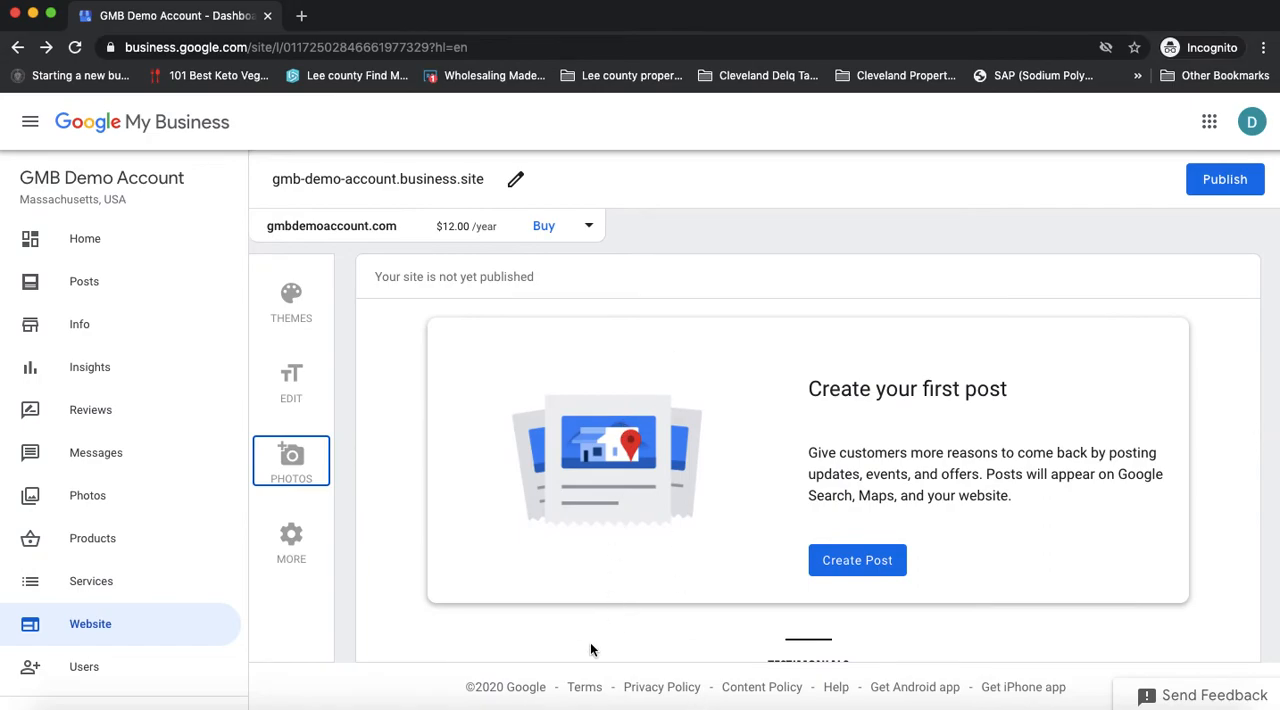
scroll(652, 505, "down", 3)
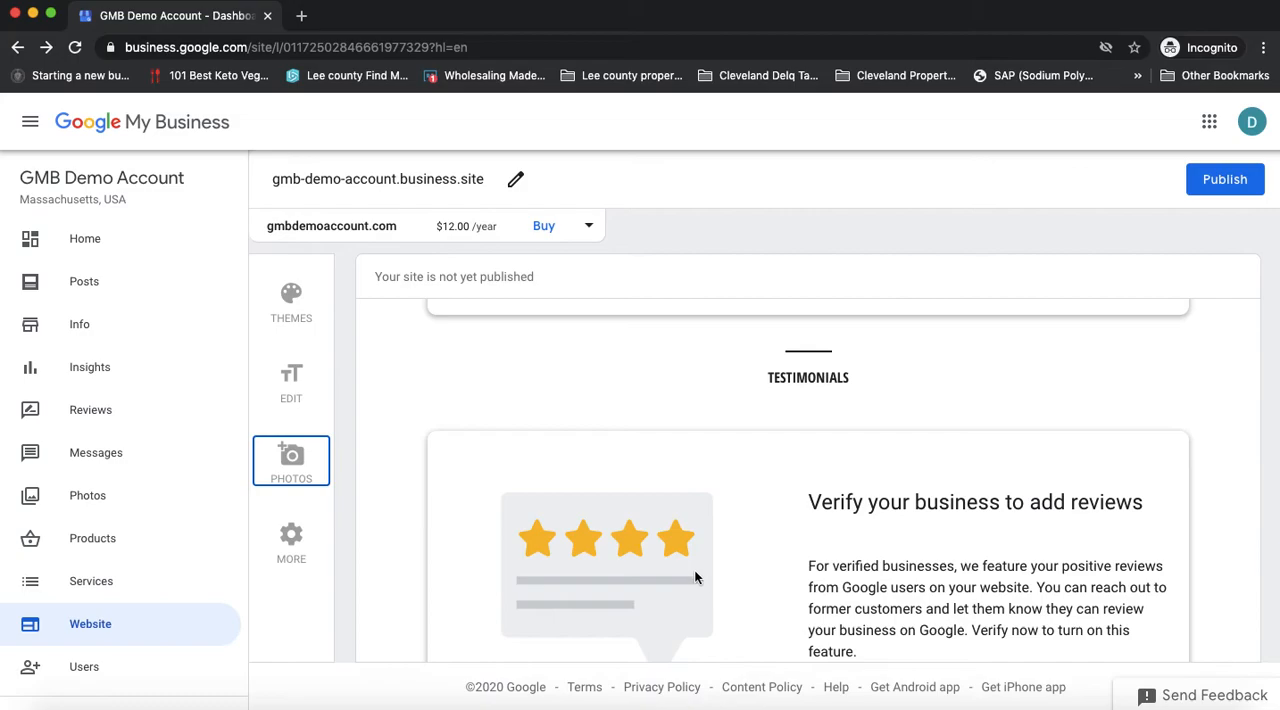
scroll(696, 578, "down", 3)
scroll(696, 580, "down", 4)
scroll(696, 580, "up", 4)
scroll(696, 582, "down", 1)
scroll(696, 582, "down", 2)
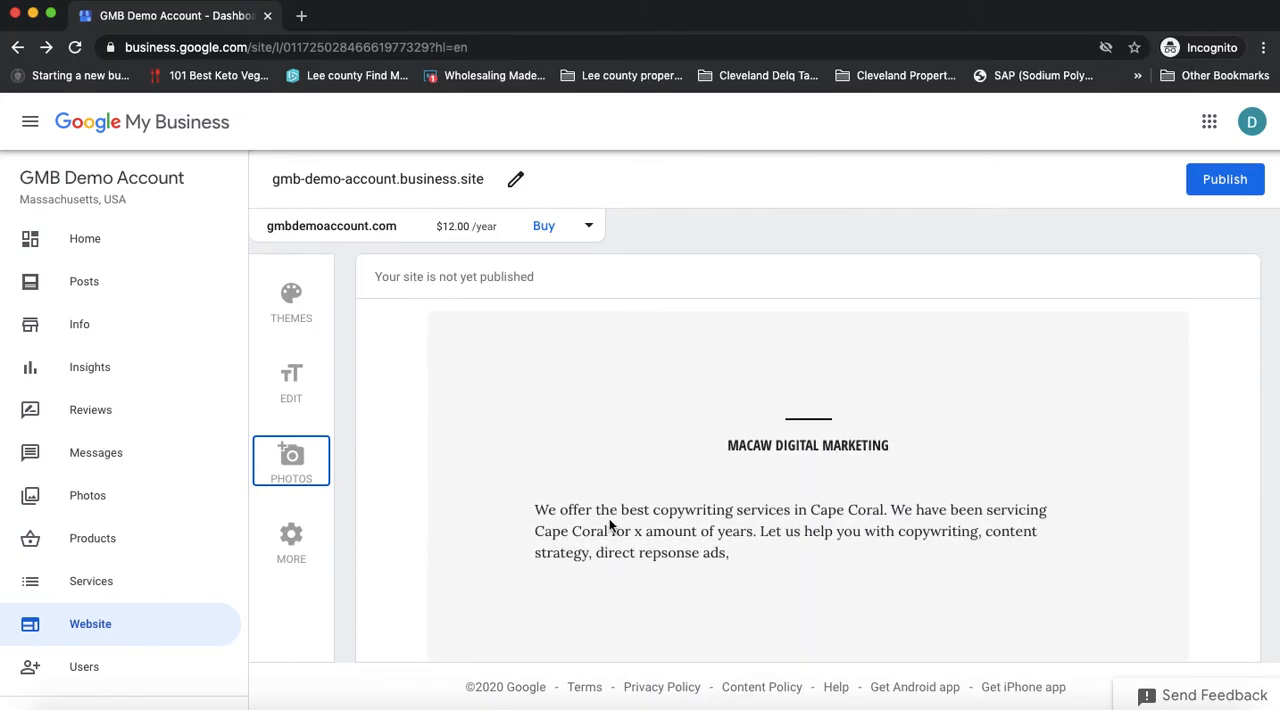
Step: Reopen the text settings and examine the photo gallery and Contact Us sections in the site preview
left_click(291, 380)
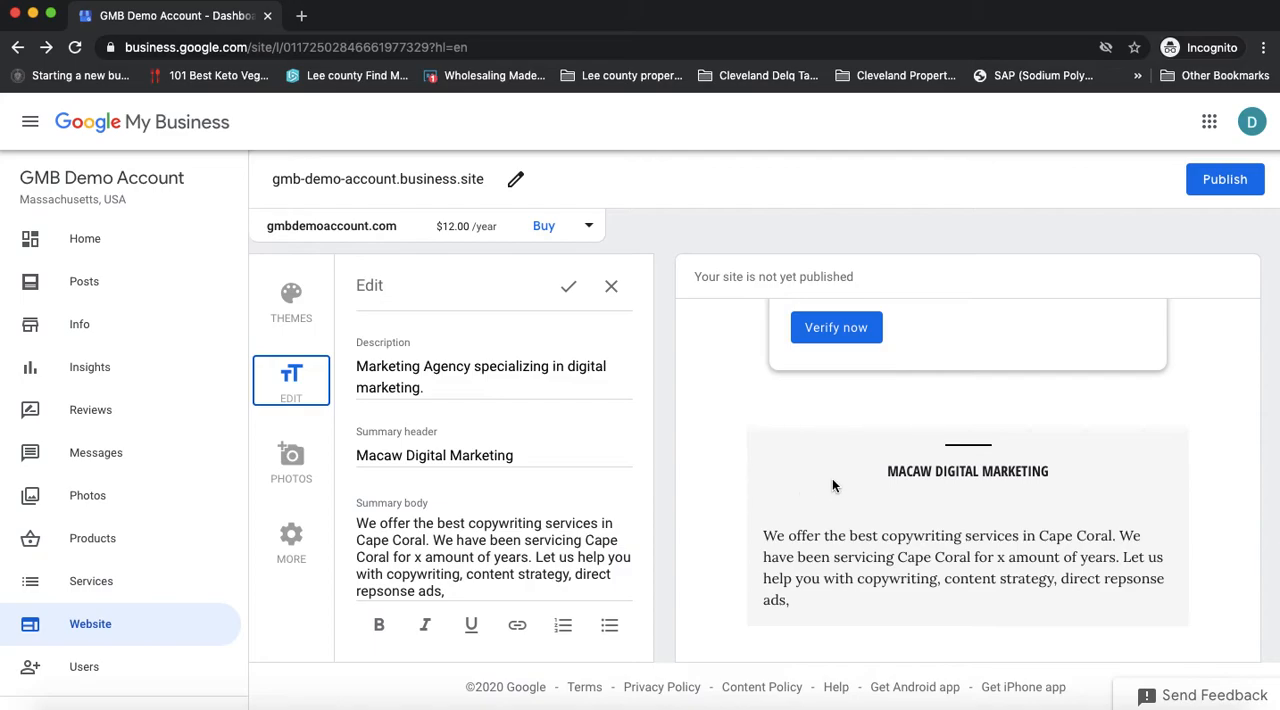
scroll(834, 482, "down", 3)
scroll(834, 478, "down", 5)
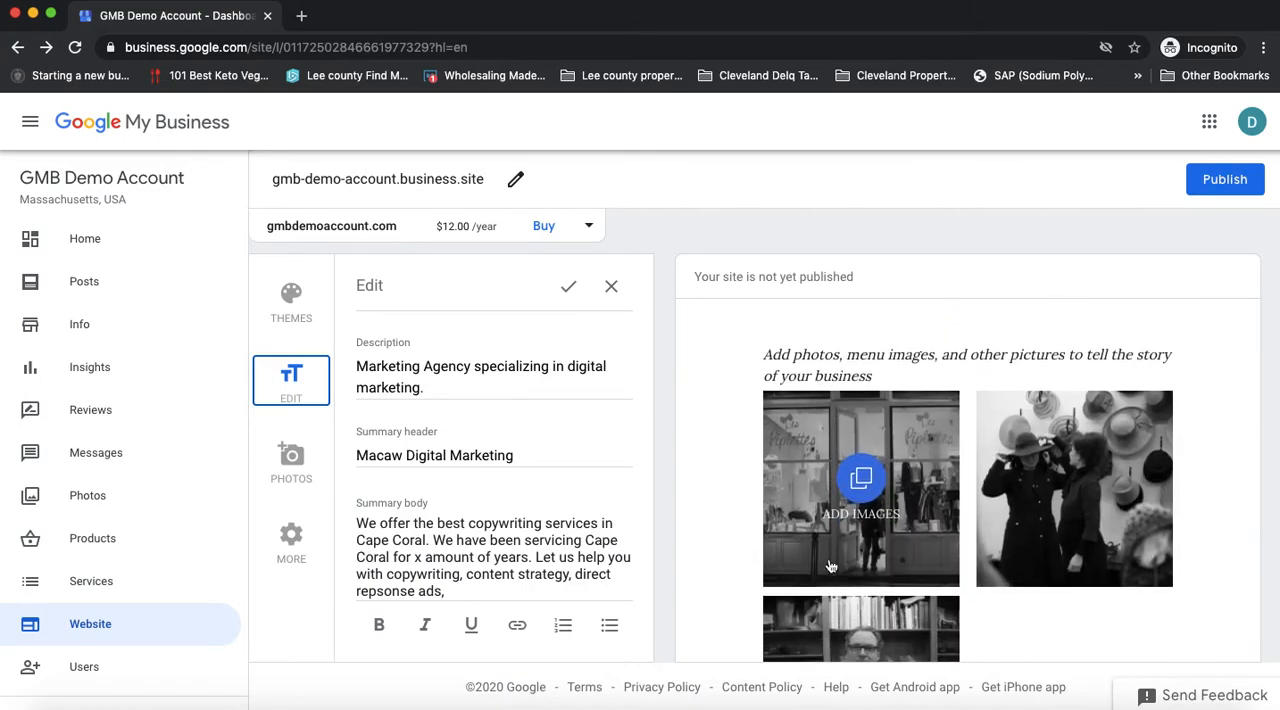
scroll(973, 542, "down", 10)
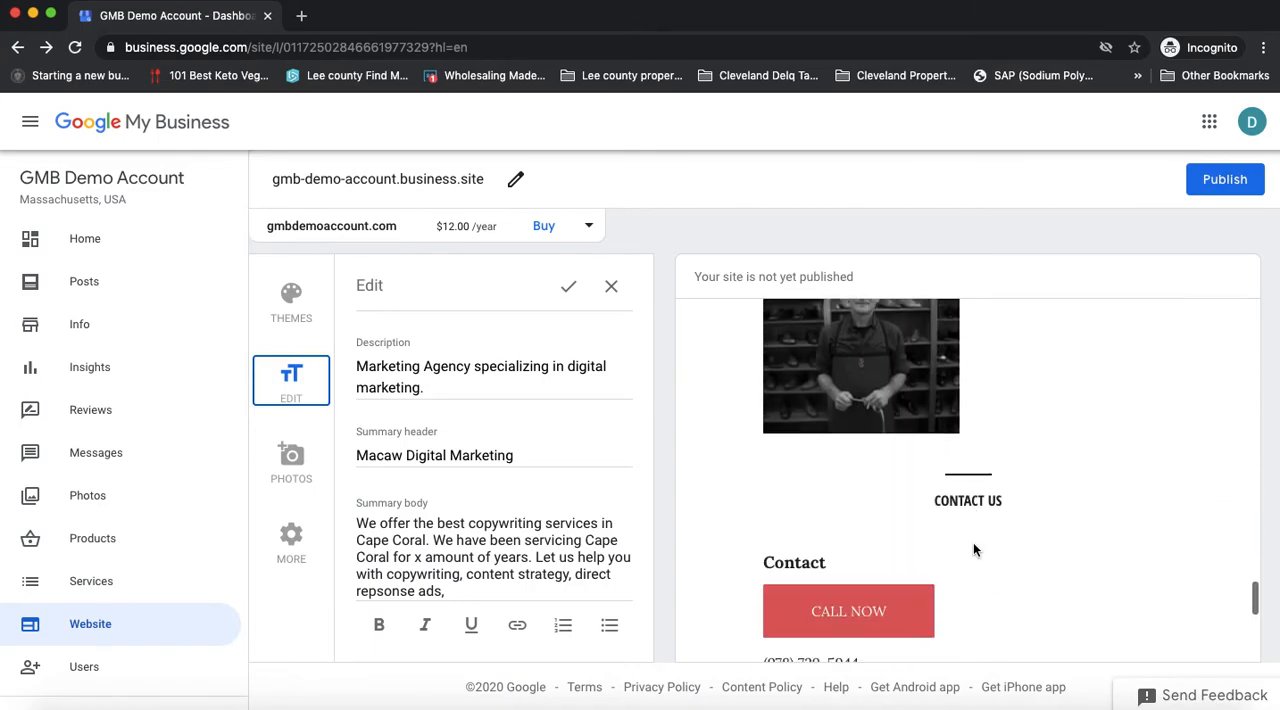
Step: Examine the Contact Us section and Business Hours in the site preview, and return to the reviews and summary sections
scroll(973, 542, "up", 3)
scroll(959, 497, "up", 2)
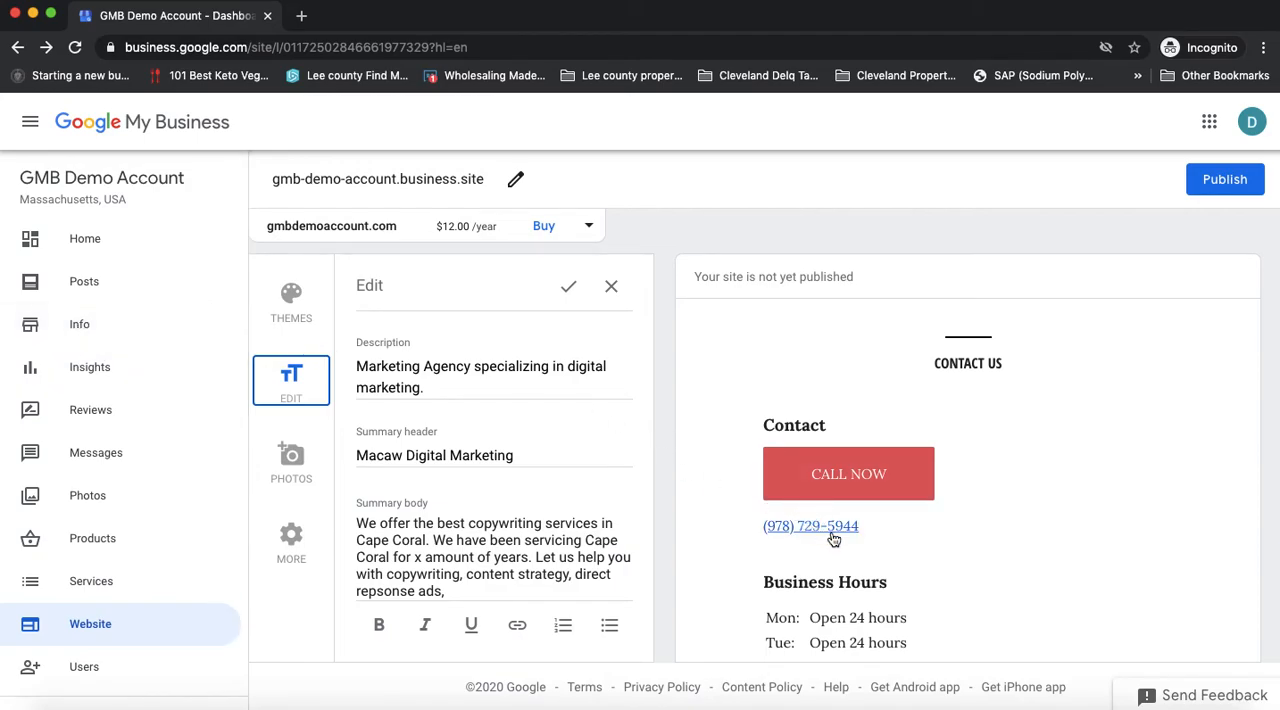
scroll(1031, 540, "down", 3)
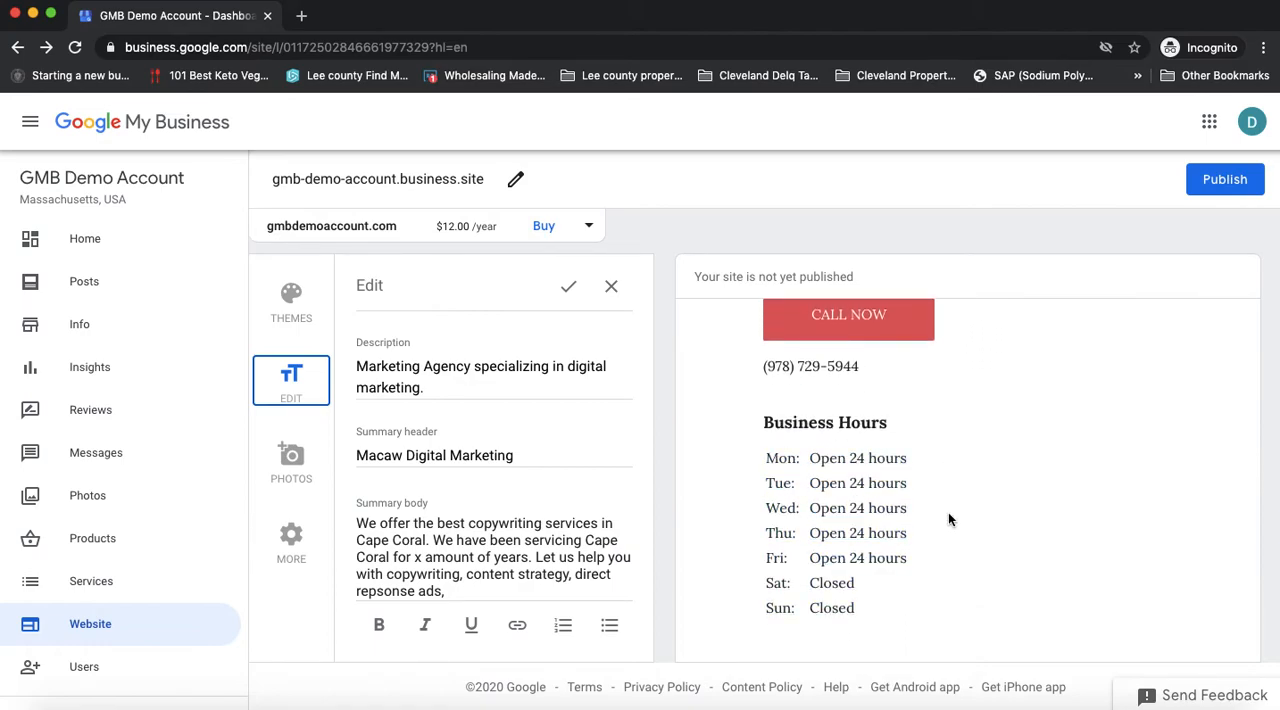
scroll(955, 516, "down", 2)
scroll(962, 520, "up", 5)
scroll(958, 515, "up", 4)
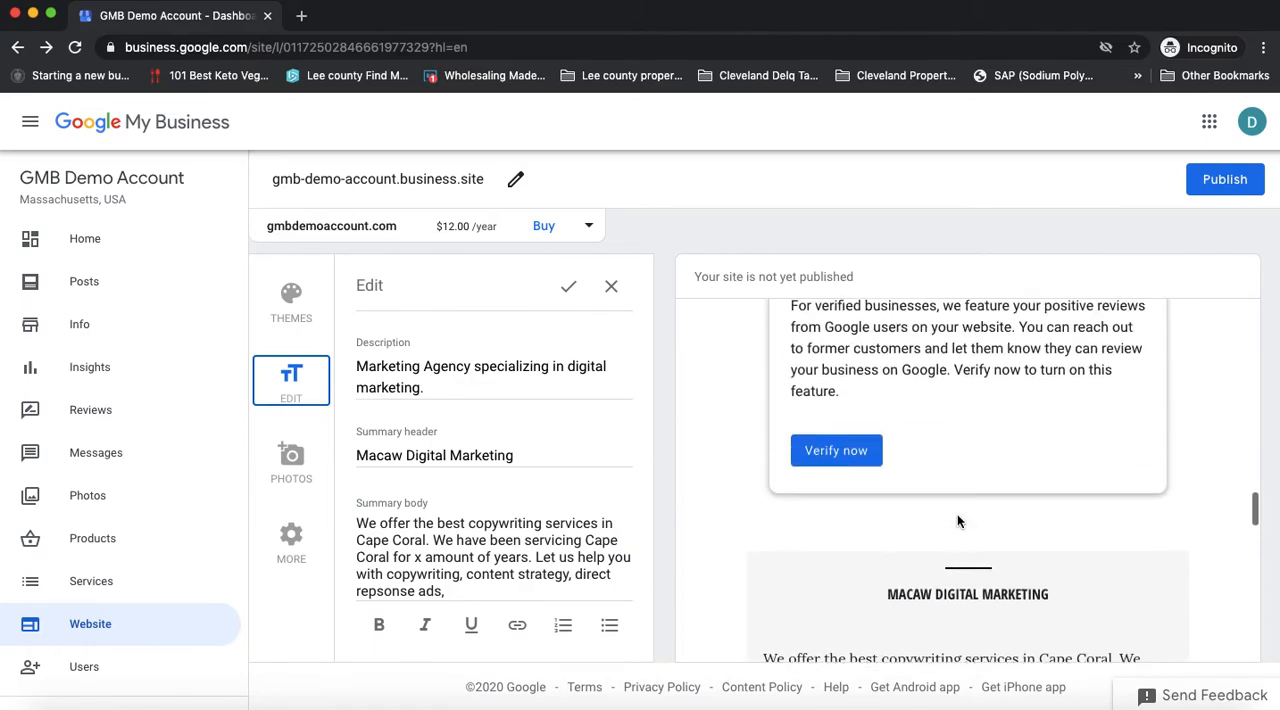
Step: View the website's additional settings, covering publishing, tips for getting customers and site language
left_click(293, 540)
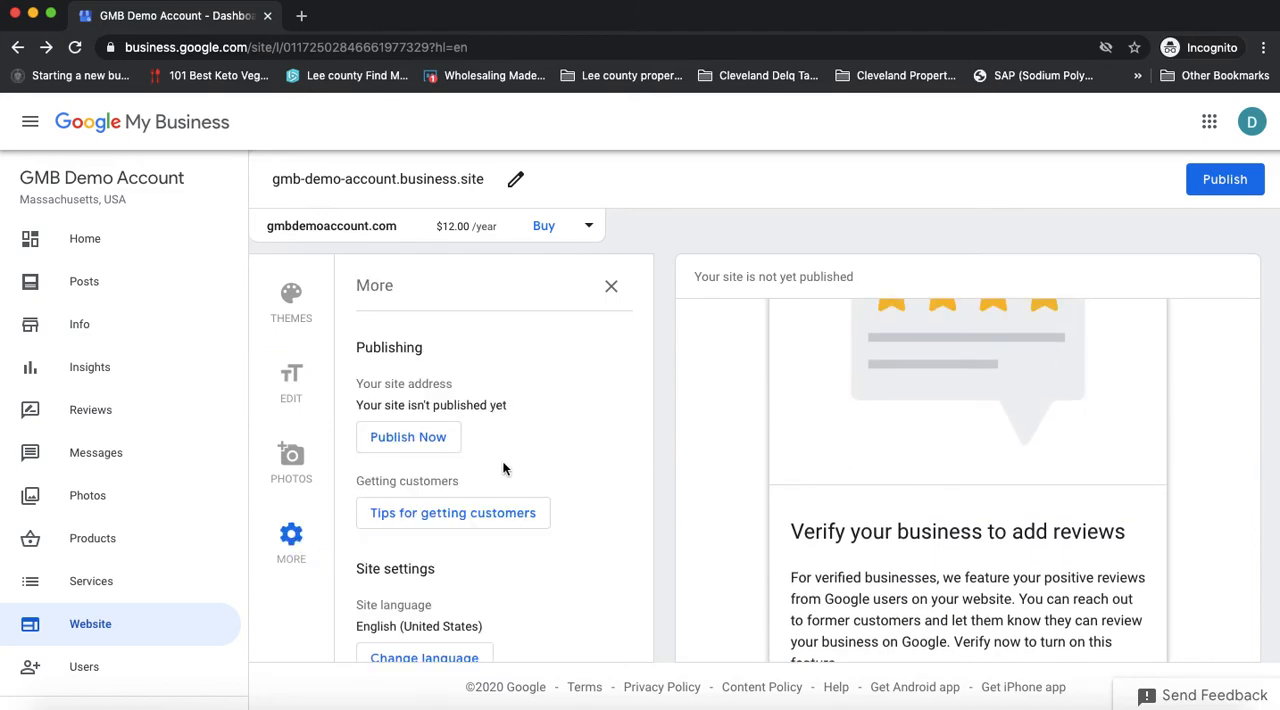
scroll(583, 503, "down", 1)
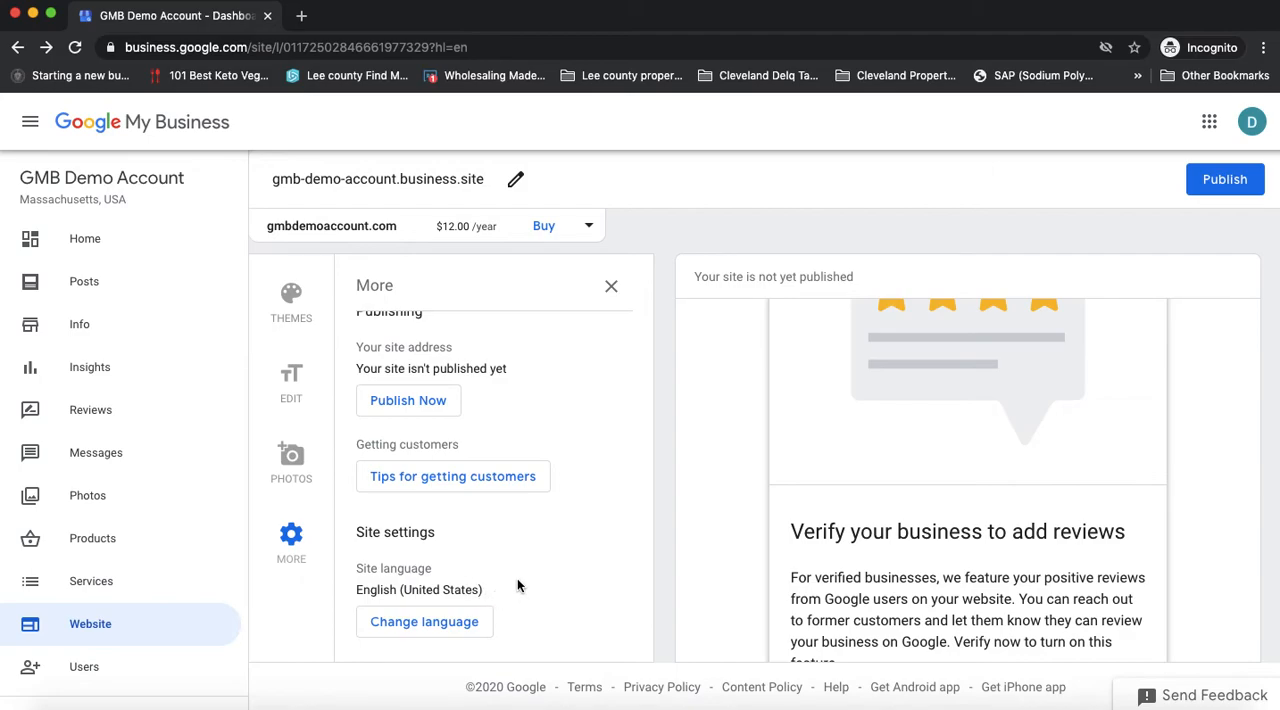
scroll(524, 578, "up", 1)
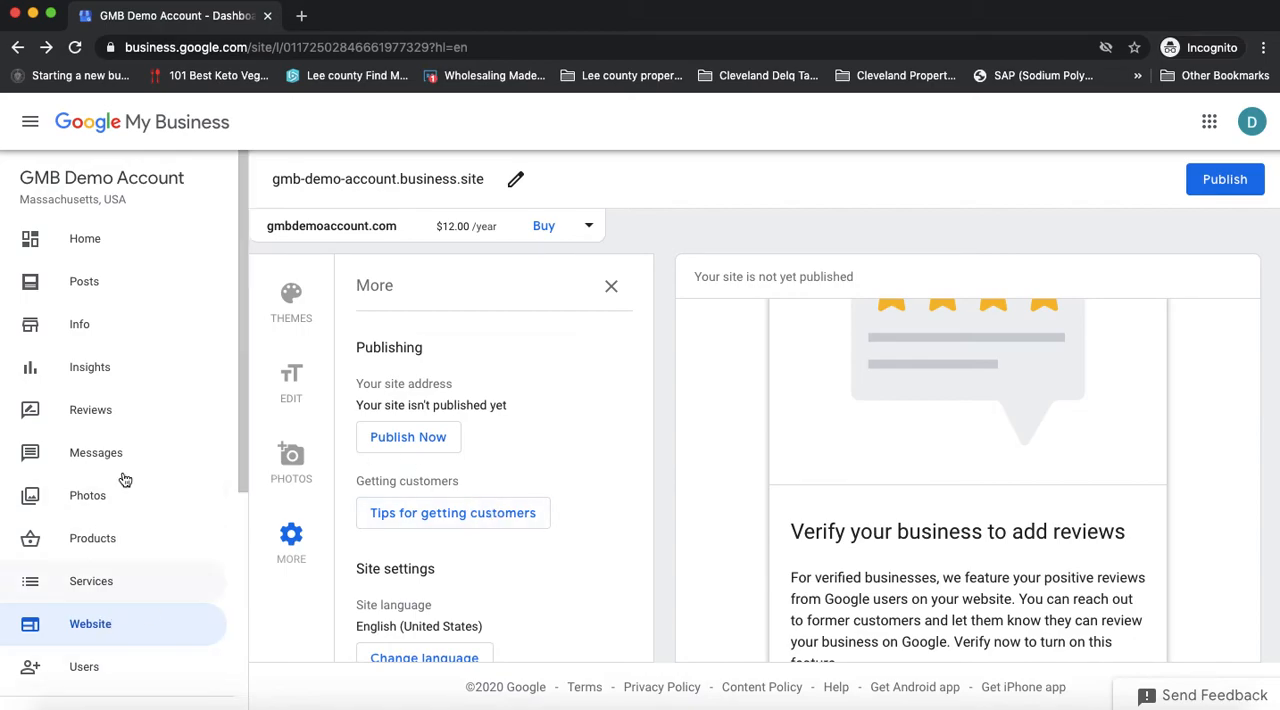
Step: View the business Info page and the Products page of the GMB Demo Account listing
left_click(94, 328)
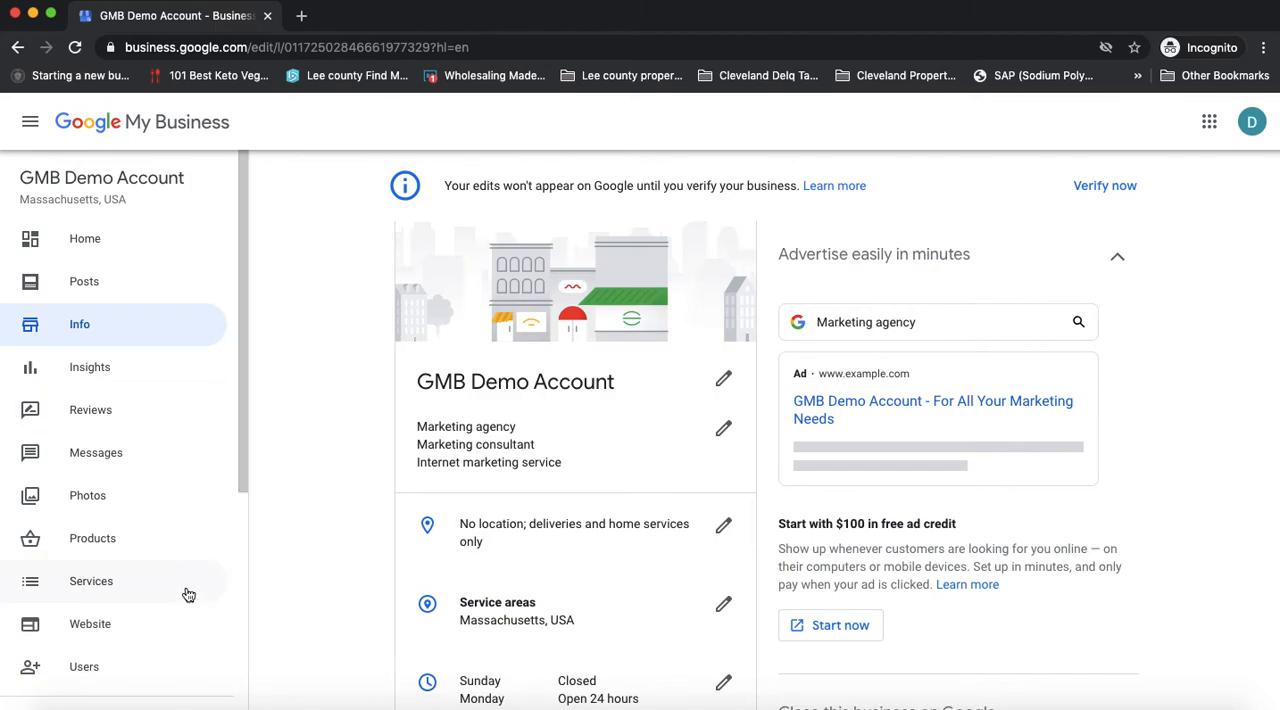
left_click(99, 541)
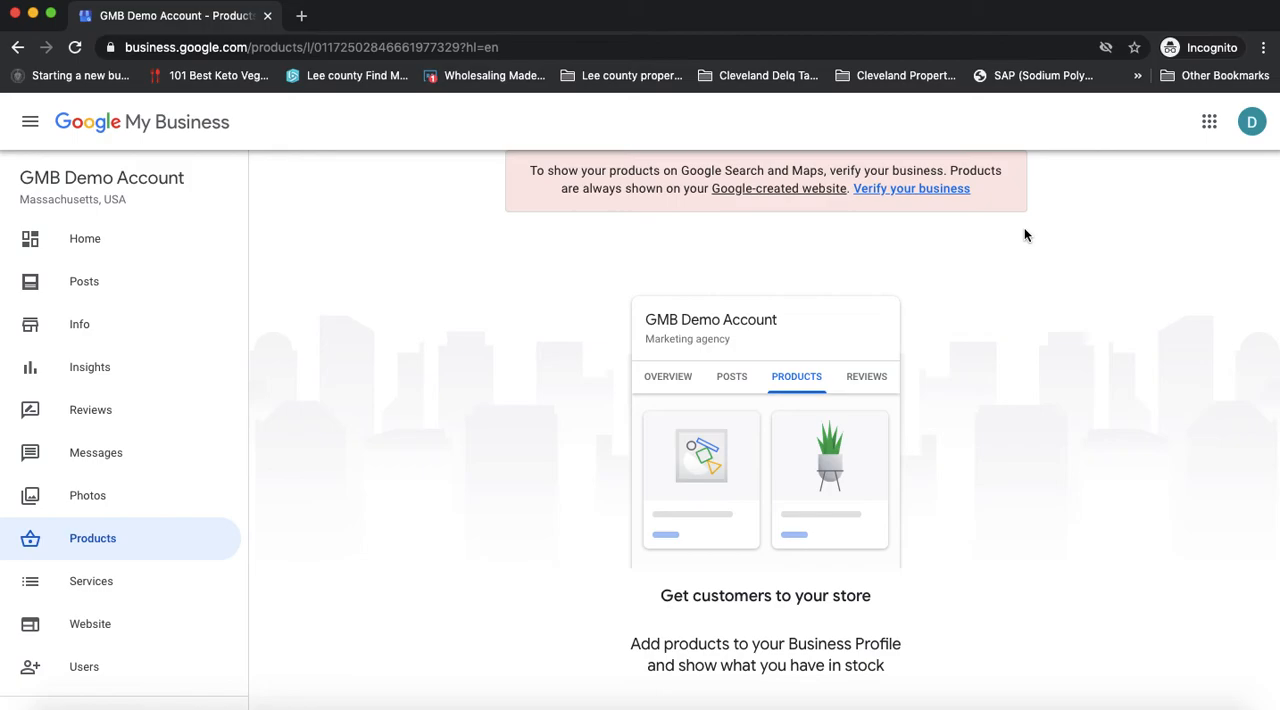
scroll(89, 334, "down", 1)
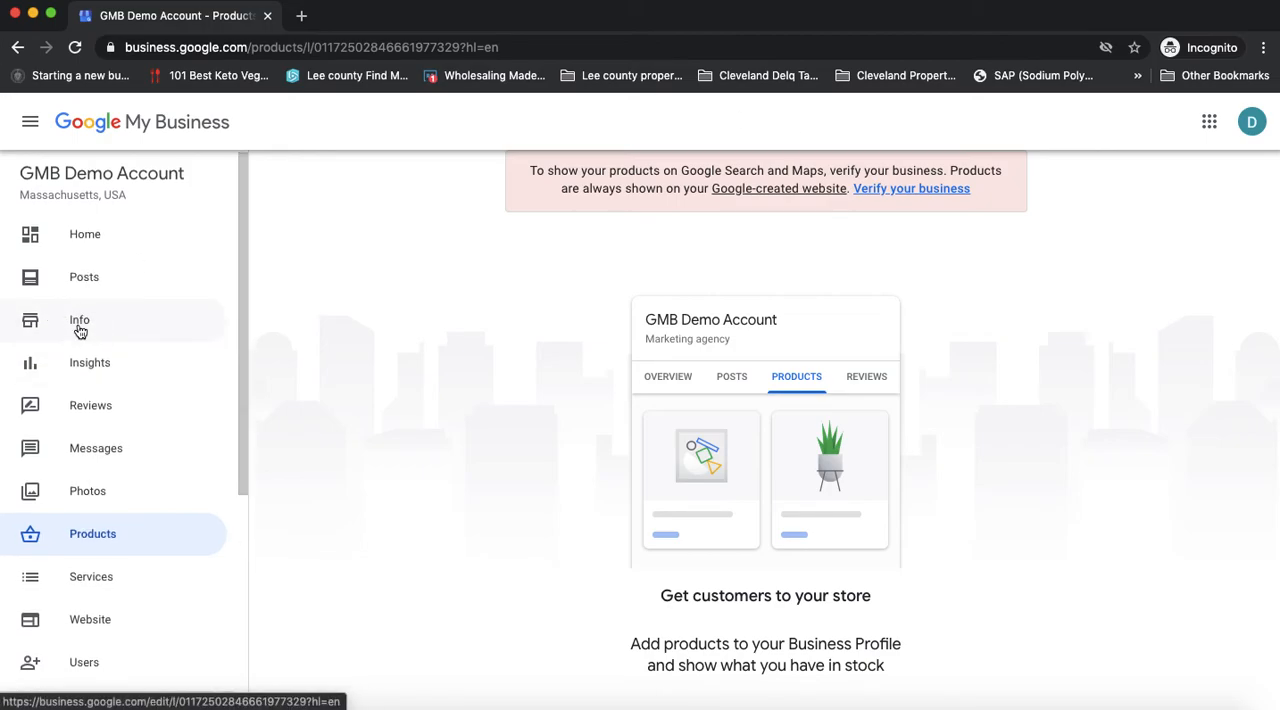